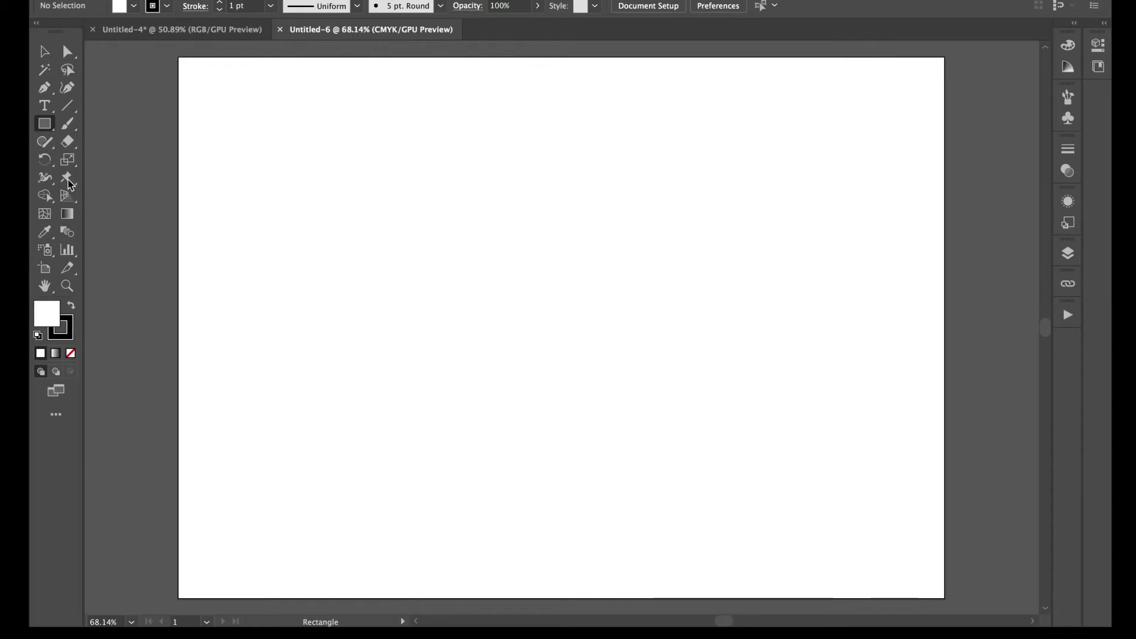
Step: Draw a closed six-point angular polygon near the middle of the artboard with the Pen tool
{"action": "left_click", "coordinate": [39, 91]}
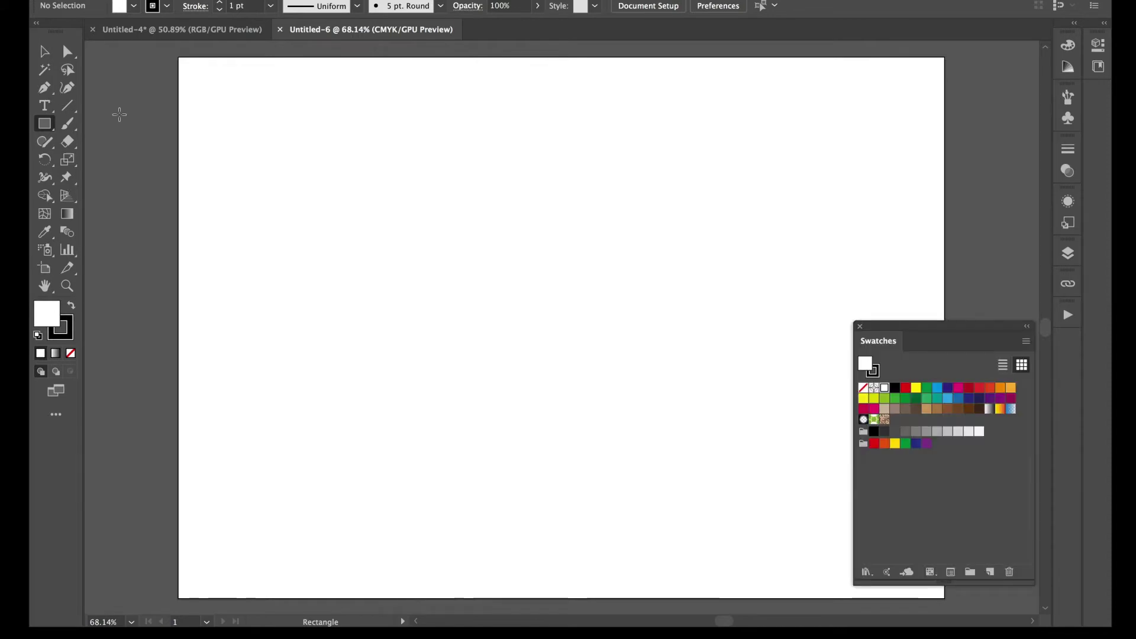
{"action": "left_click", "coordinate": [339, 337]}
{"action": "left_click", "coordinate": [501, 323]}
{"action": "left_click", "coordinate": [43, 88]}
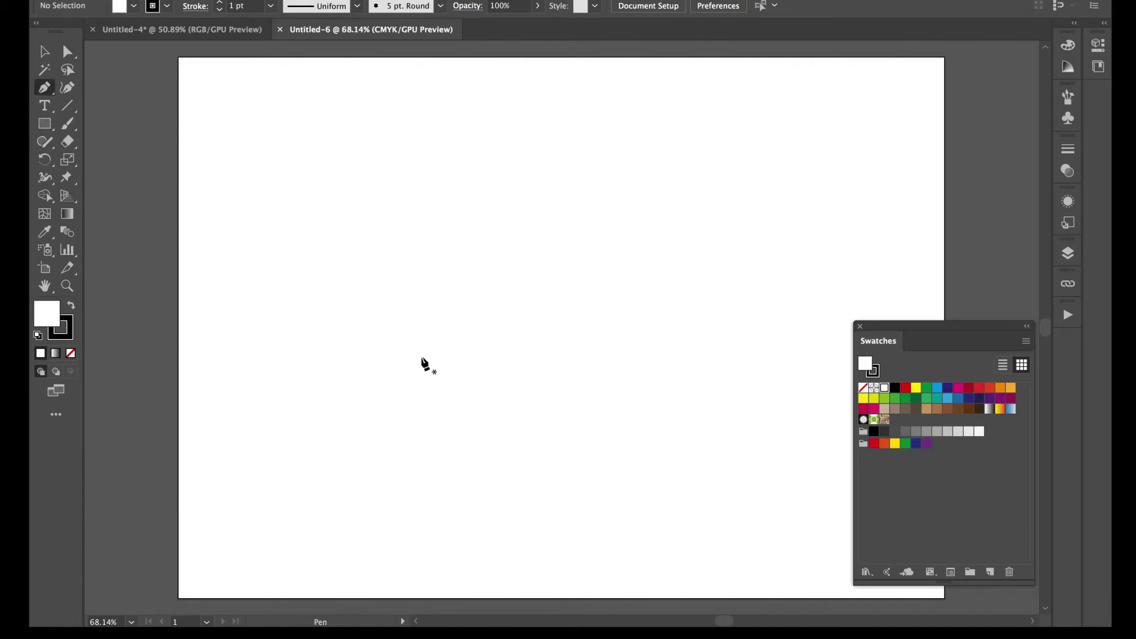
{"action": "left_click", "coordinate": [395, 381]}
{"action": "left_click", "coordinate": [450, 289]}
{"action": "left_click", "coordinate": [349, 272]}
{"action": "left_click", "coordinate": [431, 207]}
{"action": "left_click", "coordinate": [596, 222]}
{"action": "left_click", "coordinate": [556, 452]}
{"action": "left_click", "coordinate": [395, 382]}
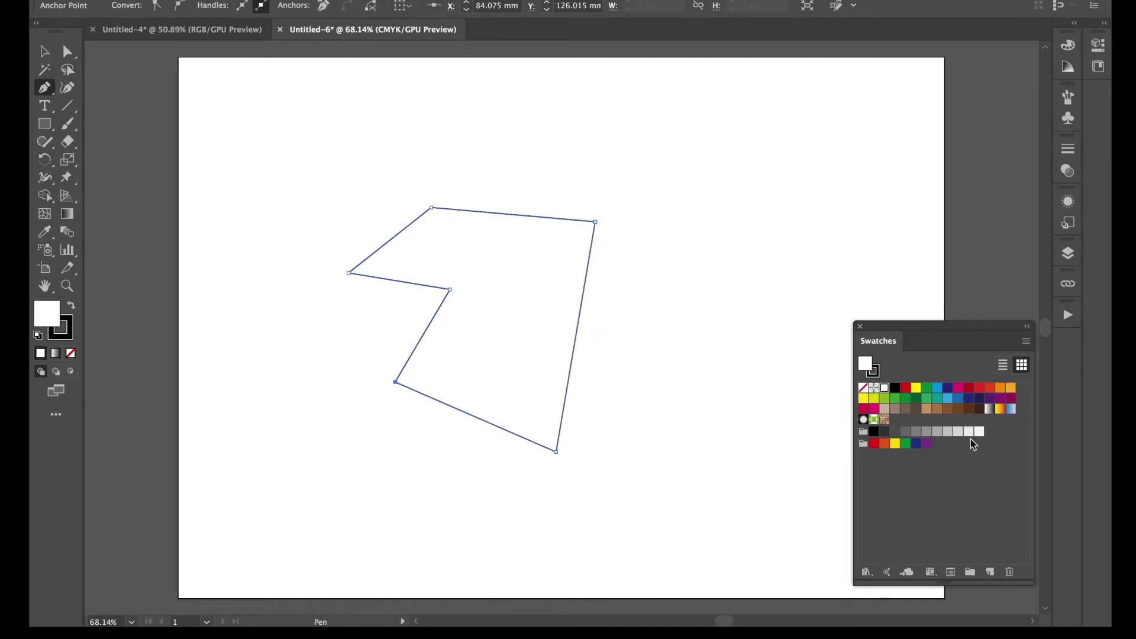
Step: Fill the polygon with red and remove its stroke
{"action": "left_click", "coordinate": [905, 389]}
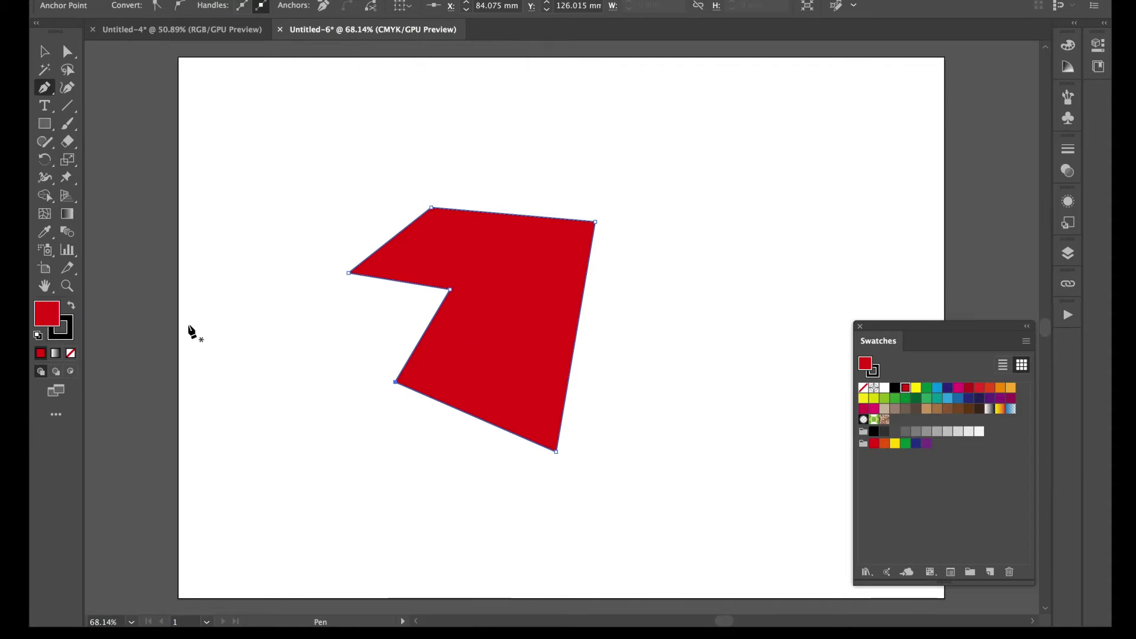
{"action": "left_click", "coordinate": [71, 335]}
{"action": "left_click", "coordinate": [70, 354]}
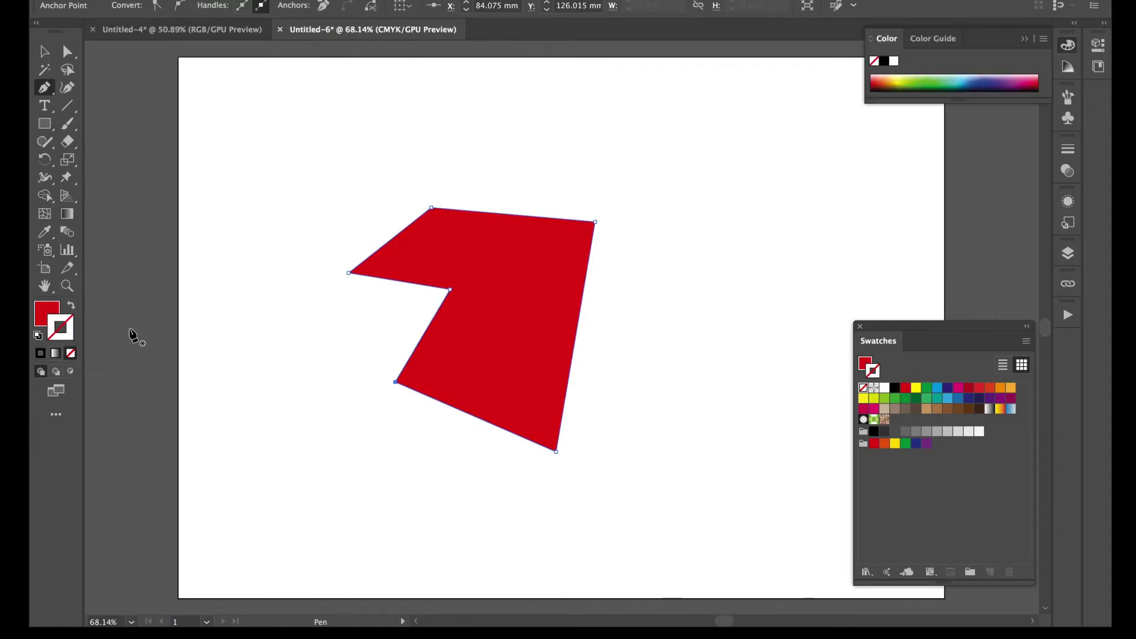
Step: Select the red polygon and move it to the right, nearer the artboard's centre
{"action": "left_click", "coordinate": [44, 52]}
{"action": "left_click", "coordinate": [245, 154]}
{"action": "left_click_drag", "start_coordinate": [500, 241], "coordinate": [565, 265]}
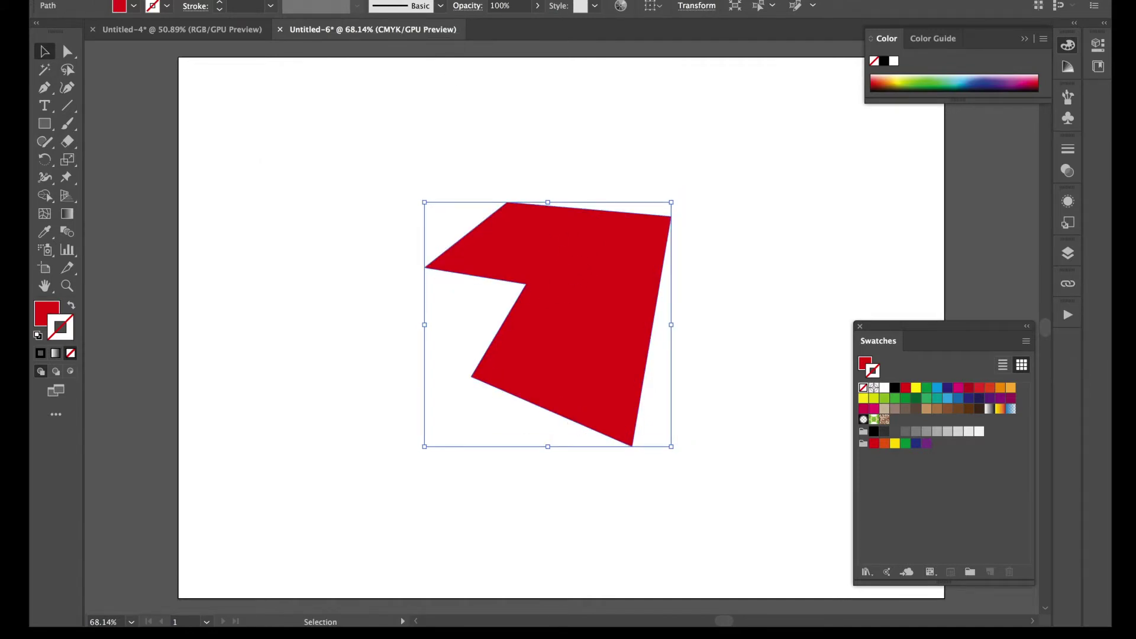
Step: Add a 3D Extrude & Bevel effect to the red polygon with preview on and rotate it to -5°, -56°, 29°
{"action": "left_click", "coordinate": [339, 0]}
{"action": "mouse_move", "coordinate": [378, 59]}
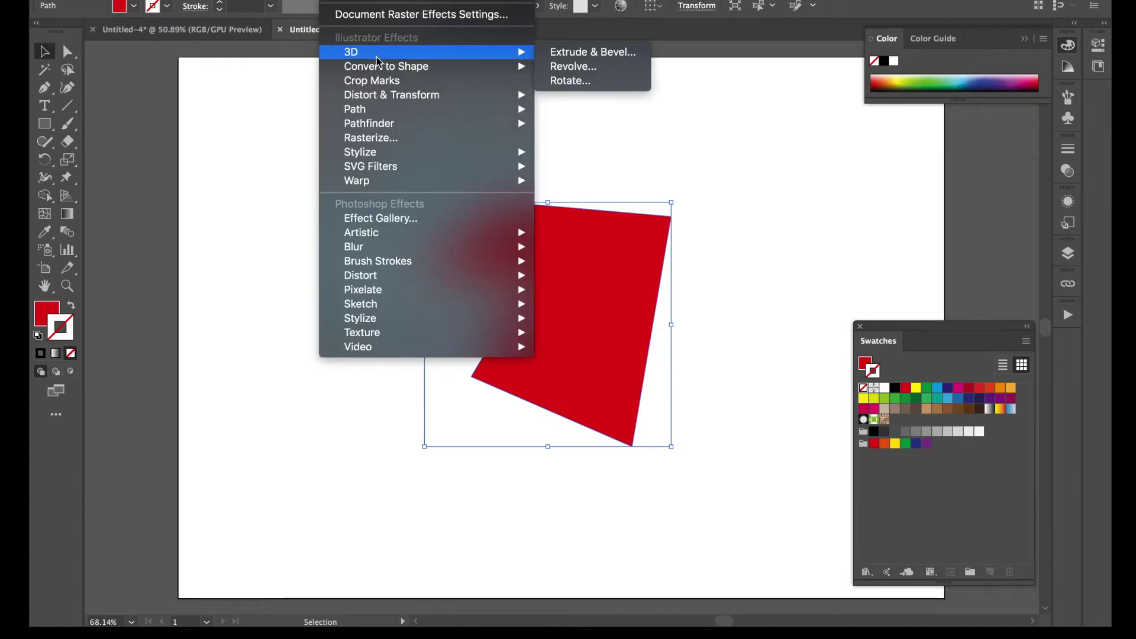
{"action": "left_click", "coordinate": [569, 56]}
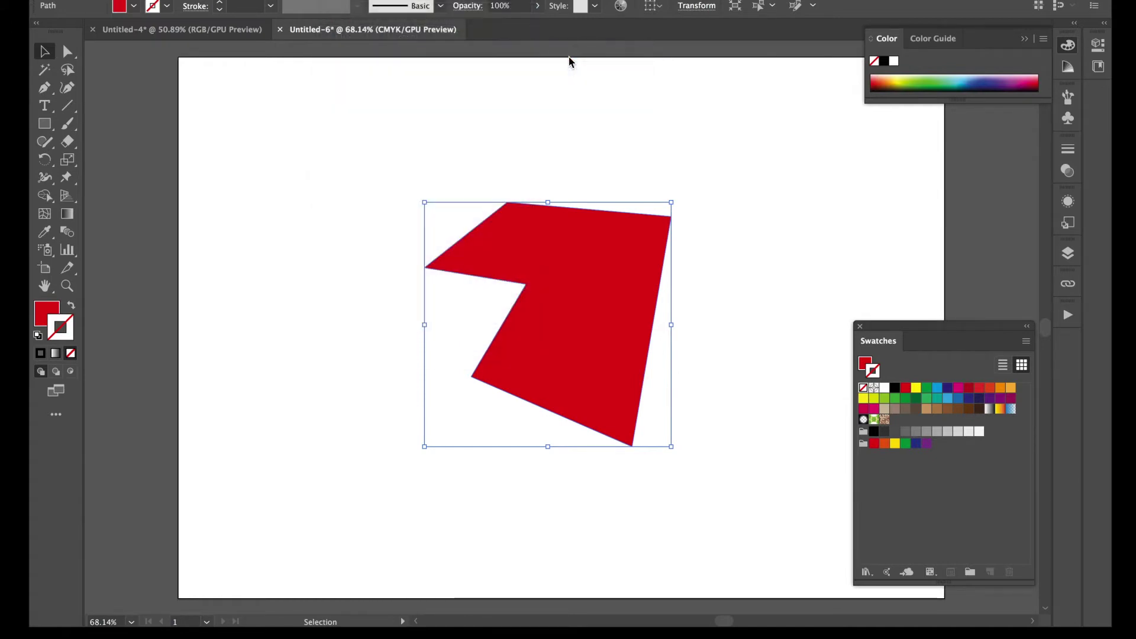
{"action": "left_click_drag", "start_coordinate": [487, 177], "coordinate": [822, 149]}
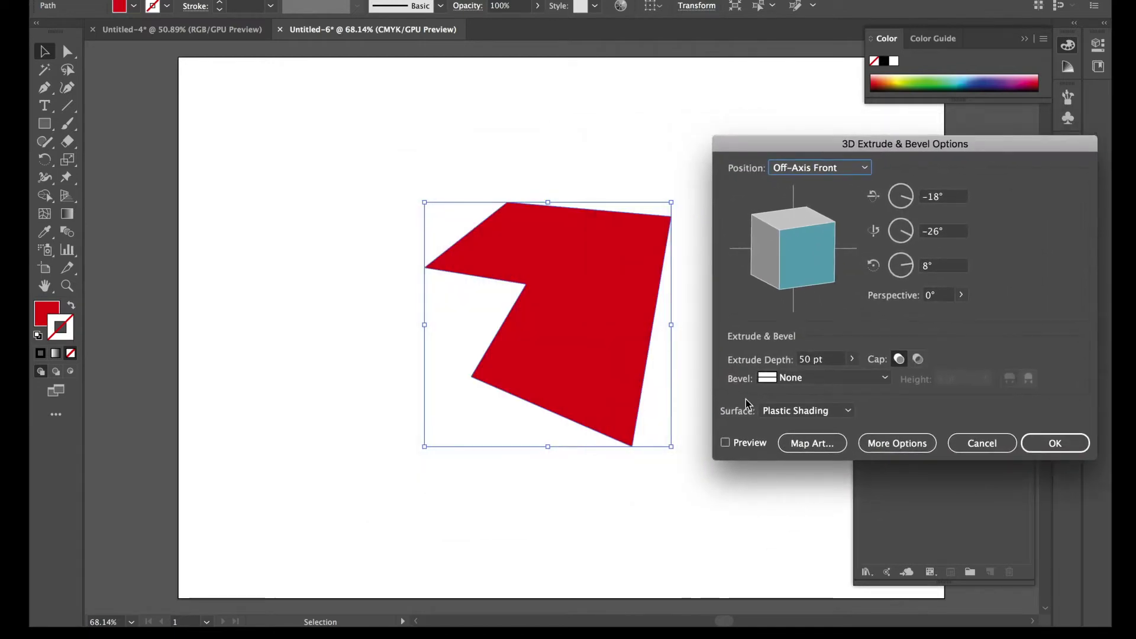
{"action": "left_click", "coordinate": [725, 443]}
{"action": "left_click_drag", "start_coordinate": [829, 247], "coordinate": [796, 272]}
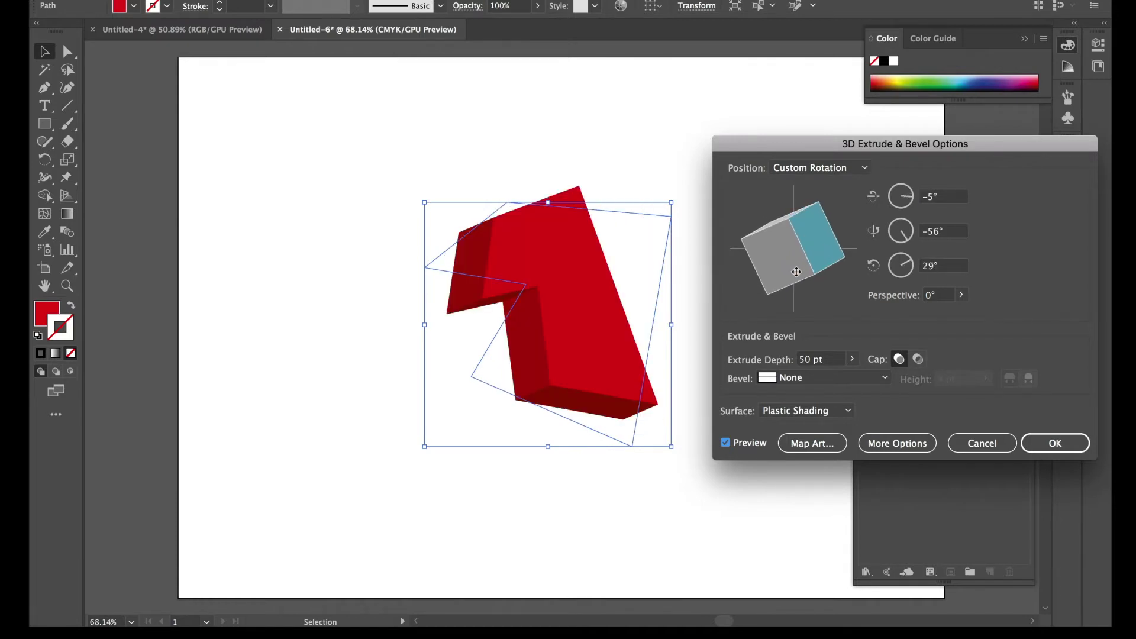
Step: Set the extrude depth to 172 pt and the perspective to 96°
{"action": "left_click", "coordinate": [852, 360]}
{"action": "left_click_drag", "start_coordinate": [797, 377], "coordinate": [801, 380]}
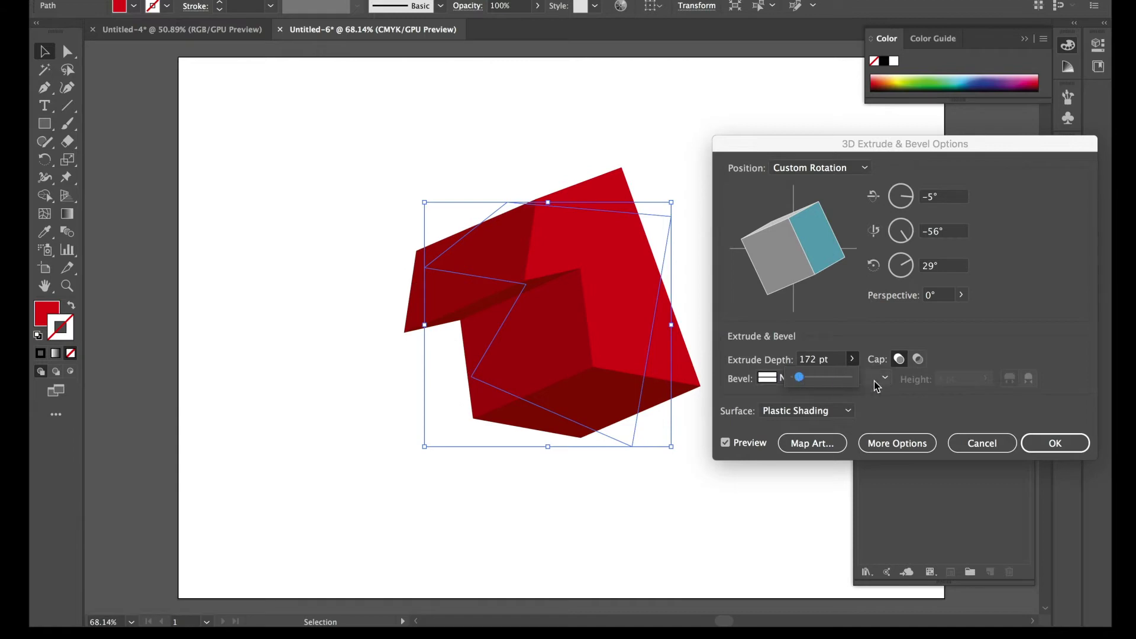
{"action": "left_click", "coordinate": [961, 296]}
{"action": "left_click_drag", "start_coordinate": [906, 318], "coordinate": [937, 317]}
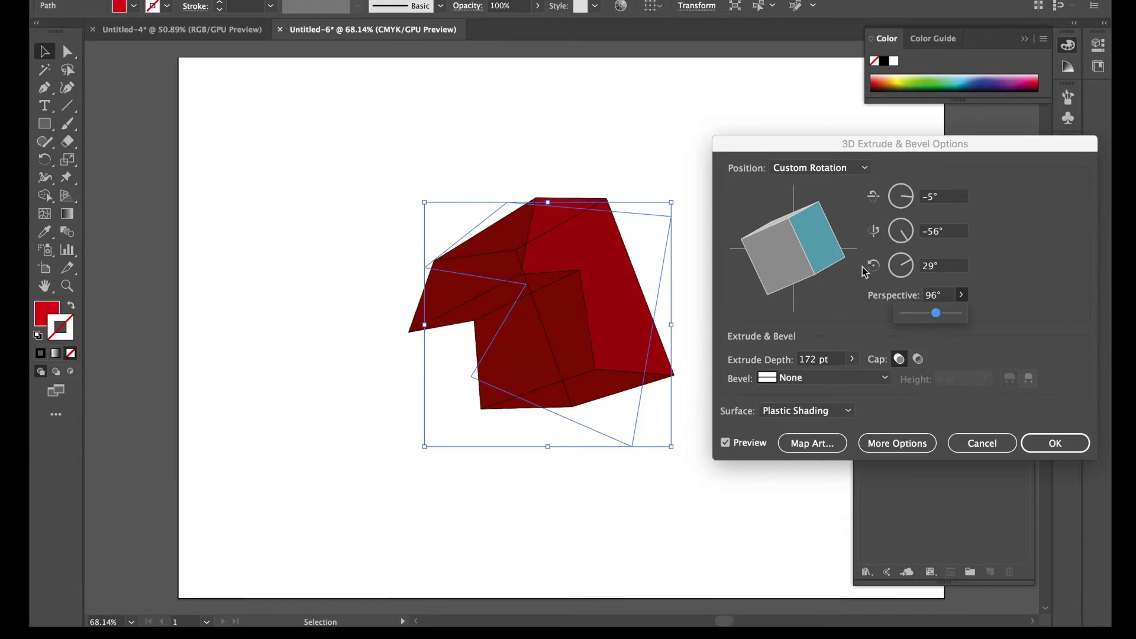
Step: Rotate the extrusion to -32°, 20°, -7° and shift the surface light to the upper left of the lighting sphere
{"action": "left_click_drag", "start_coordinate": [834, 255], "coordinate": [784, 274]}
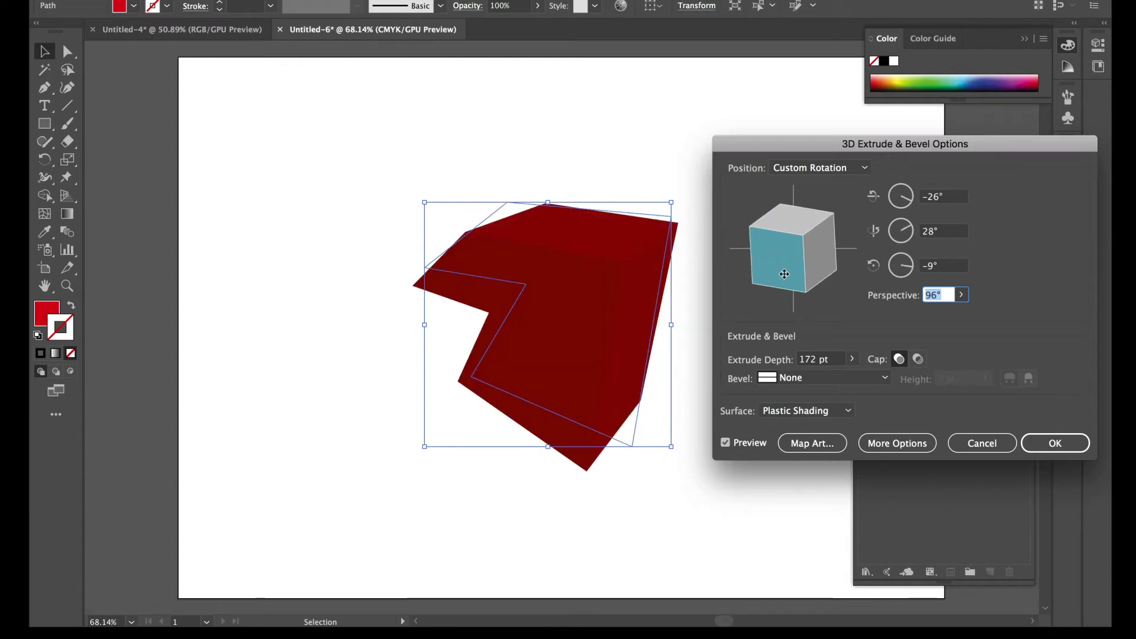
{"action": "left_click_drag", "start_coordinate": [784, 274], "coordinate": [786, 279]}
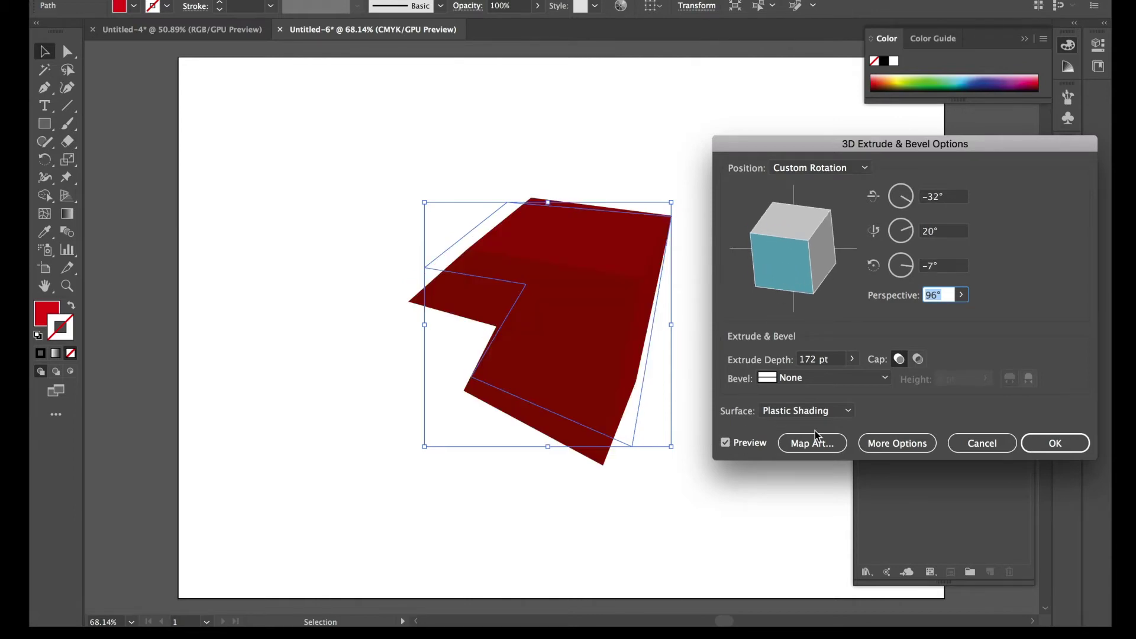
{"action": "left_click", "coordinate": [886, 451]}
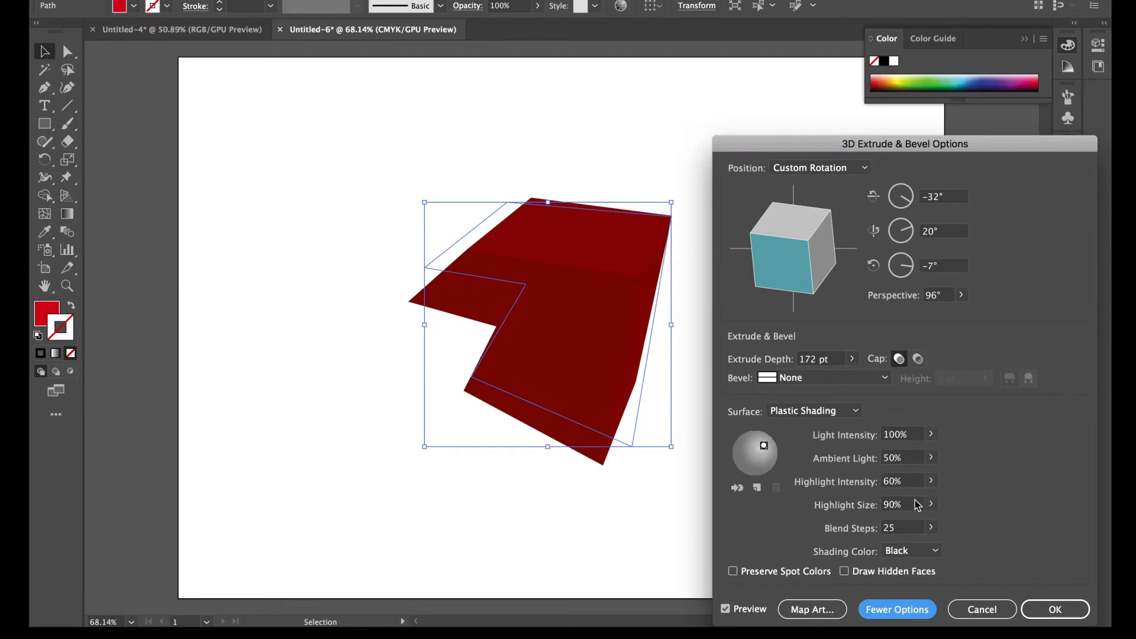
{"action": "mouse_move", "coordinate": [764, 445]}
{"action": "left_mouse_down"}
{"action": "mouse_move", "coordinate": [747, 443]}
{"action": "mouse_move", "coordinate": [747, 454]}
{"action": "mouse_move", "coordinate": [746, 439]}
{"action": "left_mouse_up"}
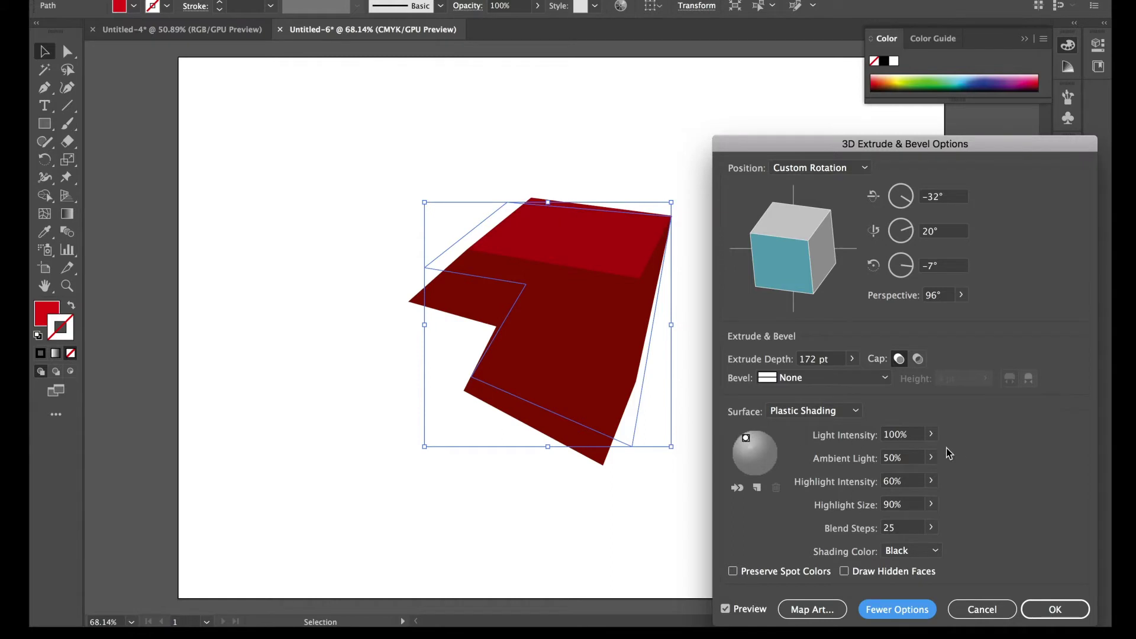
Step: Set the ambient light to 41%, rotate the extrusion to -32°, -23°, -21°, and apply the effect
{"action": "left_click", "coordinate": [931, 457]}
{"action": "mouse_move", "coordinate": [901, 477]}
{"action": "left_mouse_down"}
{"action": "mouse_move", "coordinate": [920, 477]}
{"action": "mouse_move", "coordinate": [895, 478]}
{"action": "left_mouse_up"}
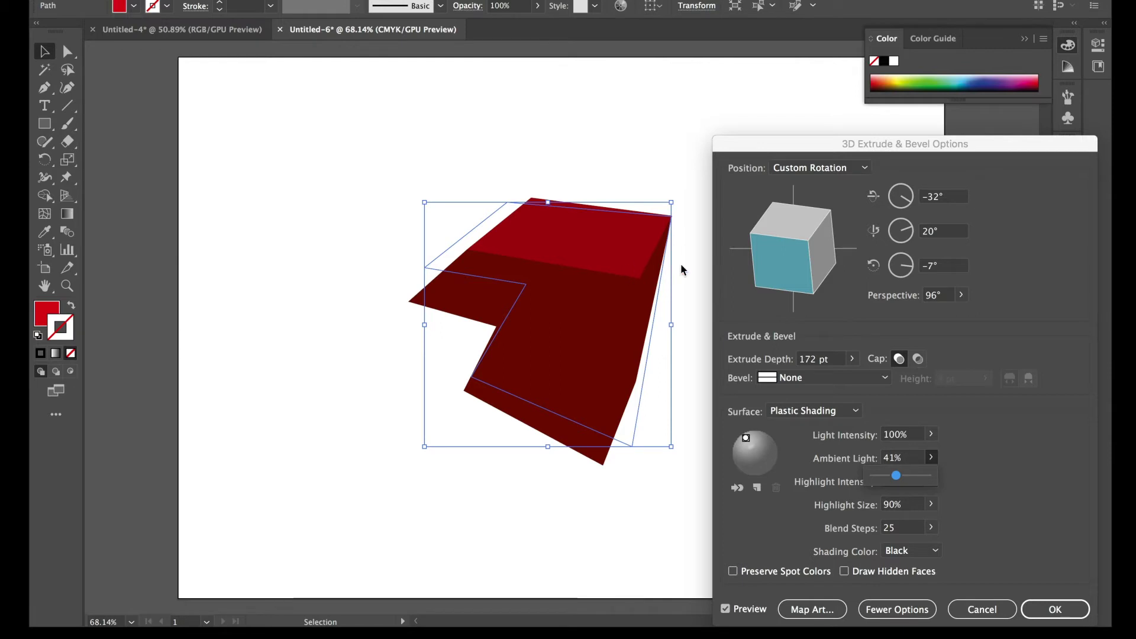
{"action": "left_click_drag", "start_coordinate": [794, 248], "coordinate": [828, 259]}
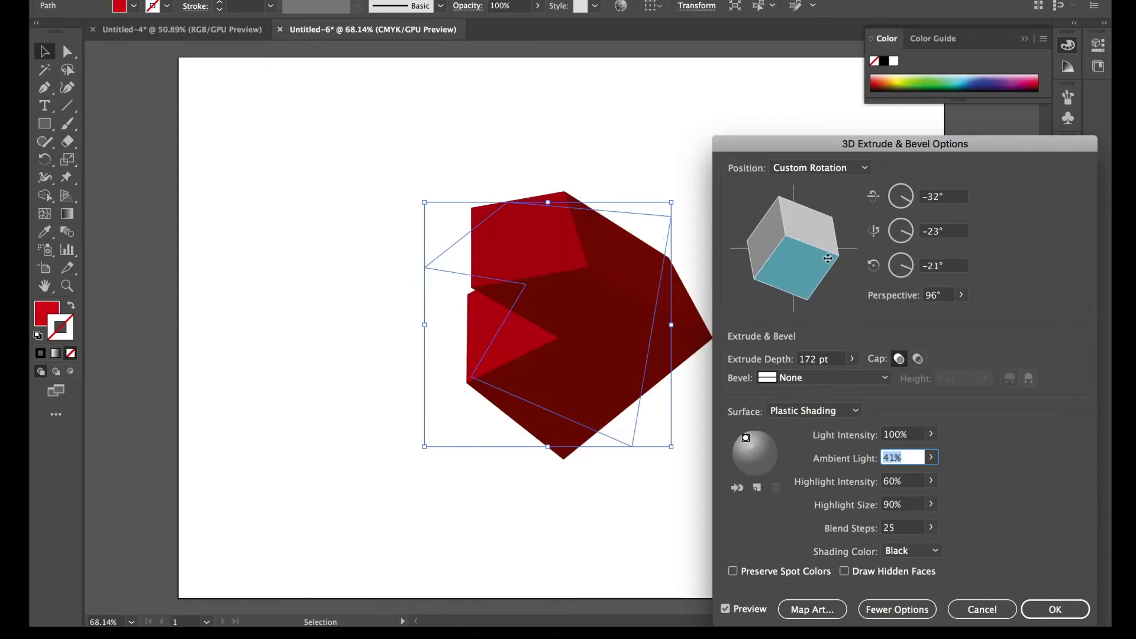
{"action": "left_click", "coordinate": [1055, 609]}
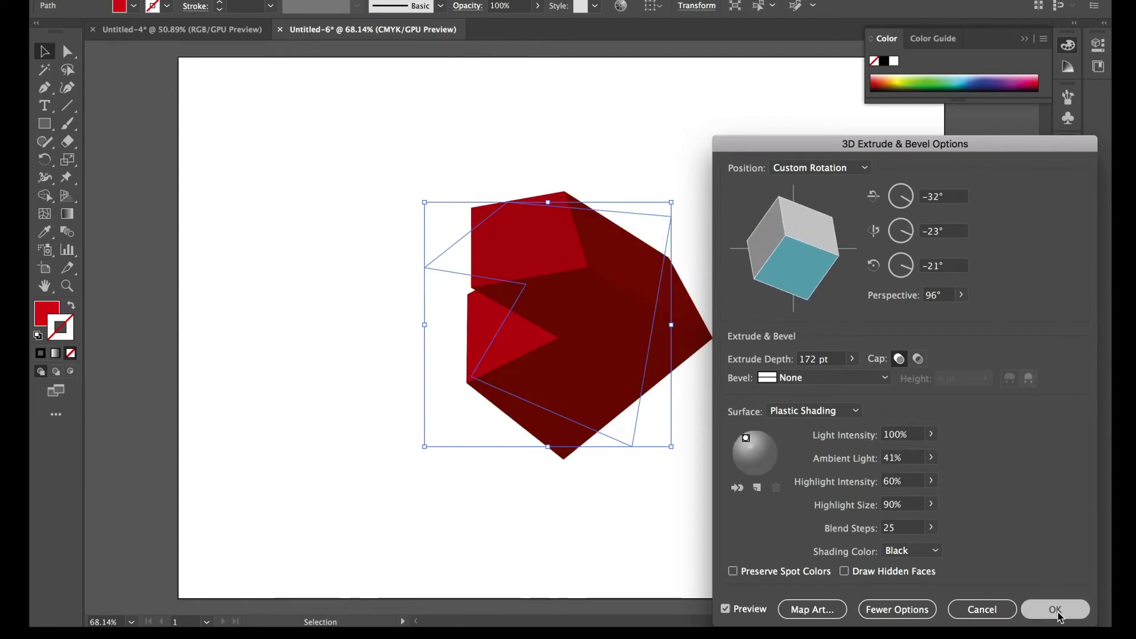
Step: Move the 3D shape to the artboard's upper left and rotate its bounding box slightly in both directions
{"action": "left_click_drag", "start_coordinate": [585, 282], "coordinate": [428, 223]}
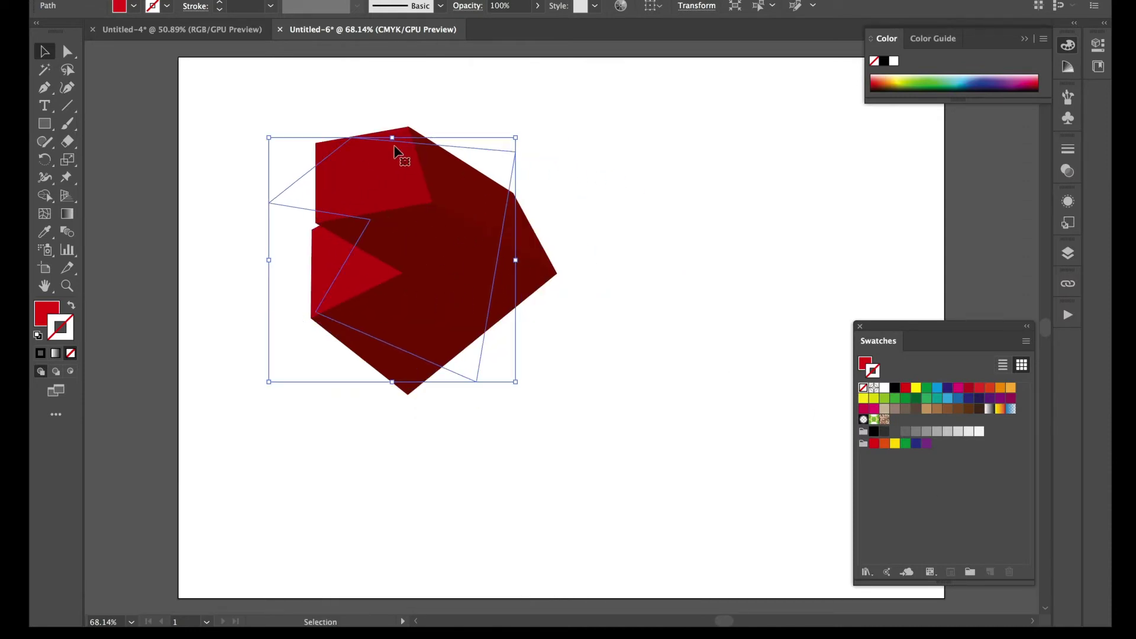
{"action": "left_click_drag", "start_coordinate": [523, 129], "coordinate": [509, 107]}
{"action": "left_click", "coordinate": [486, 92]}
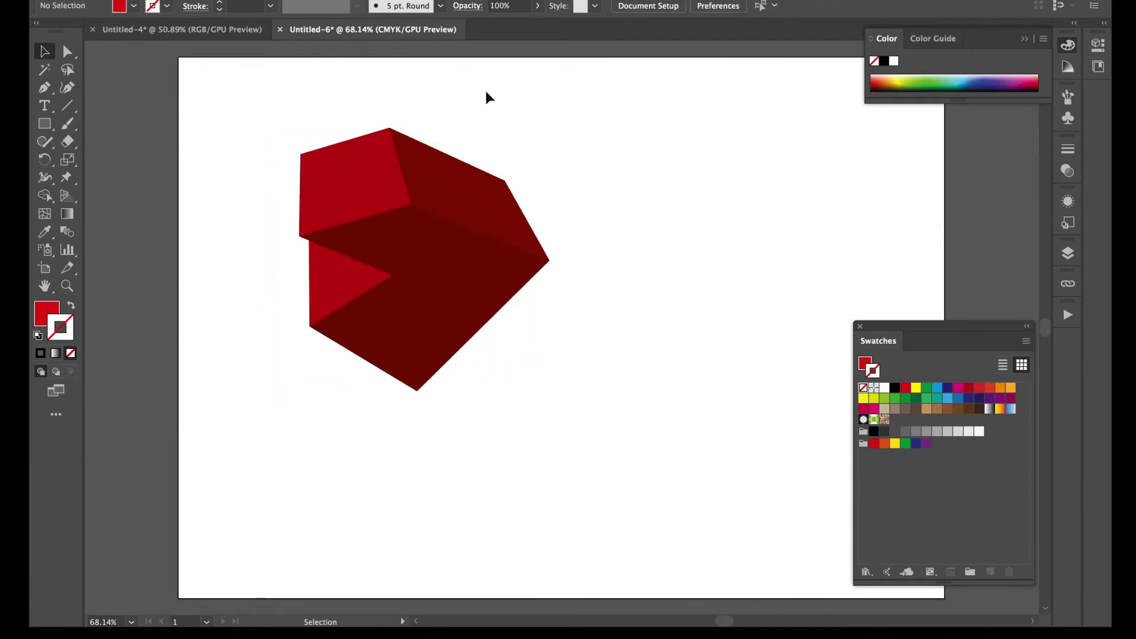
{"action": "left_click", "coordinate": [478, 189]}
{"action": "left_click_drag", "start_coordinate": [503, 117], "coordinate": [523, 144]}
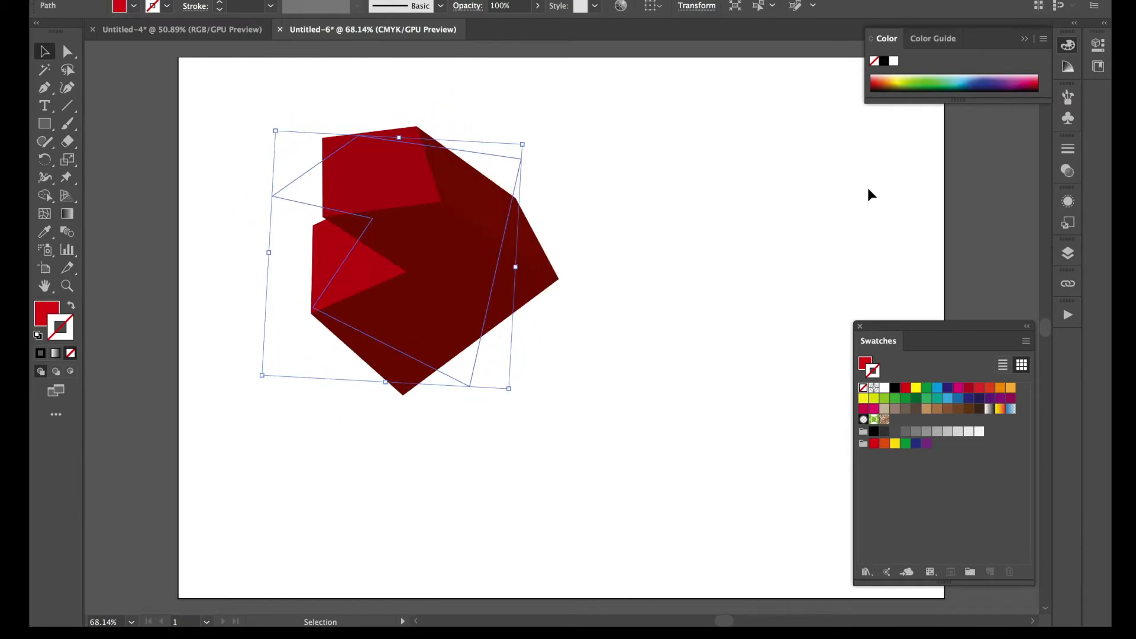
Step: Reopen the shape's applied 3D Extrude & Bevel effect for editing, set the rotation to -35°, -11°, -12° with preview on, and apply it
{"action": "left_click", "coordinate": [1070, 202]}
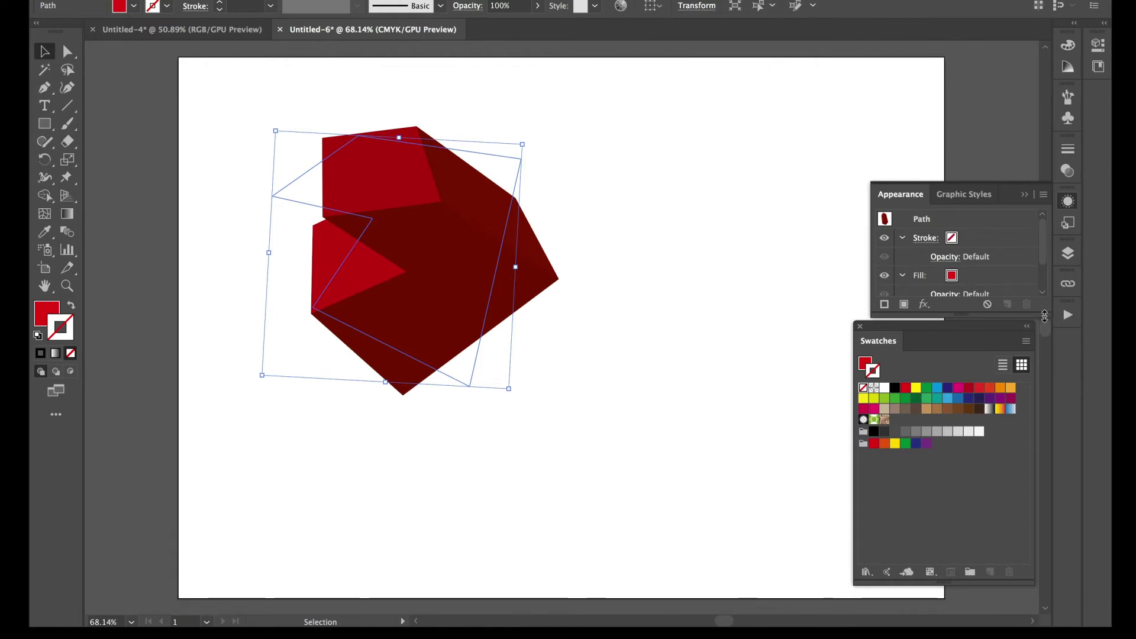
{"action": "left_click_drag", "start_coordinate": [1044, 316], "coordinate": [1044, 397]}
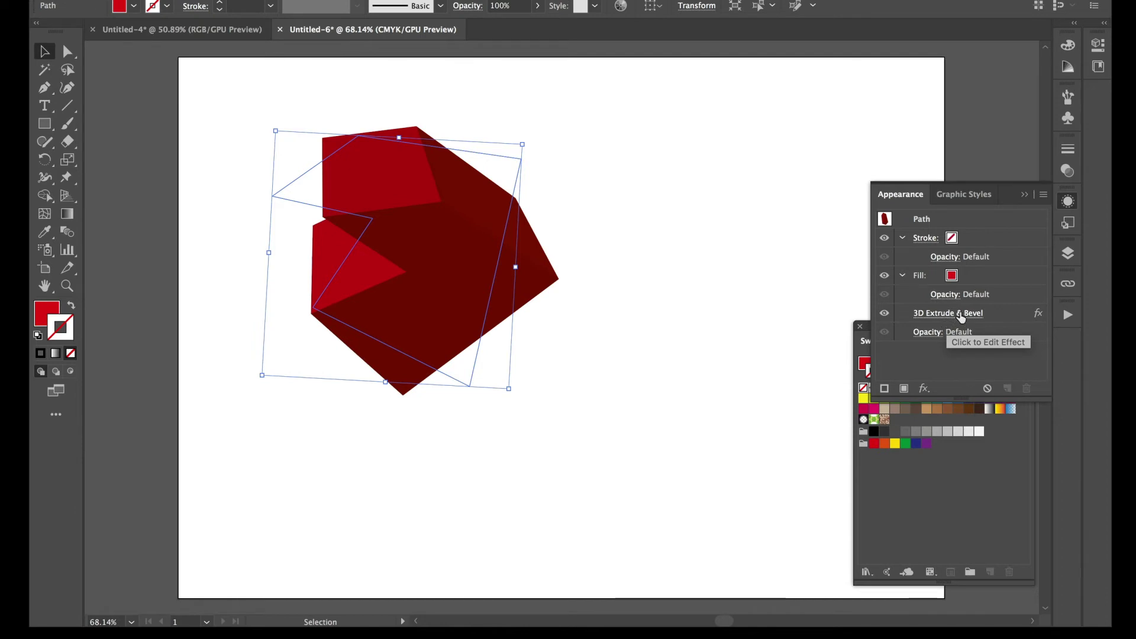
{"action": "left_click", "coordinate": [954, 312]}
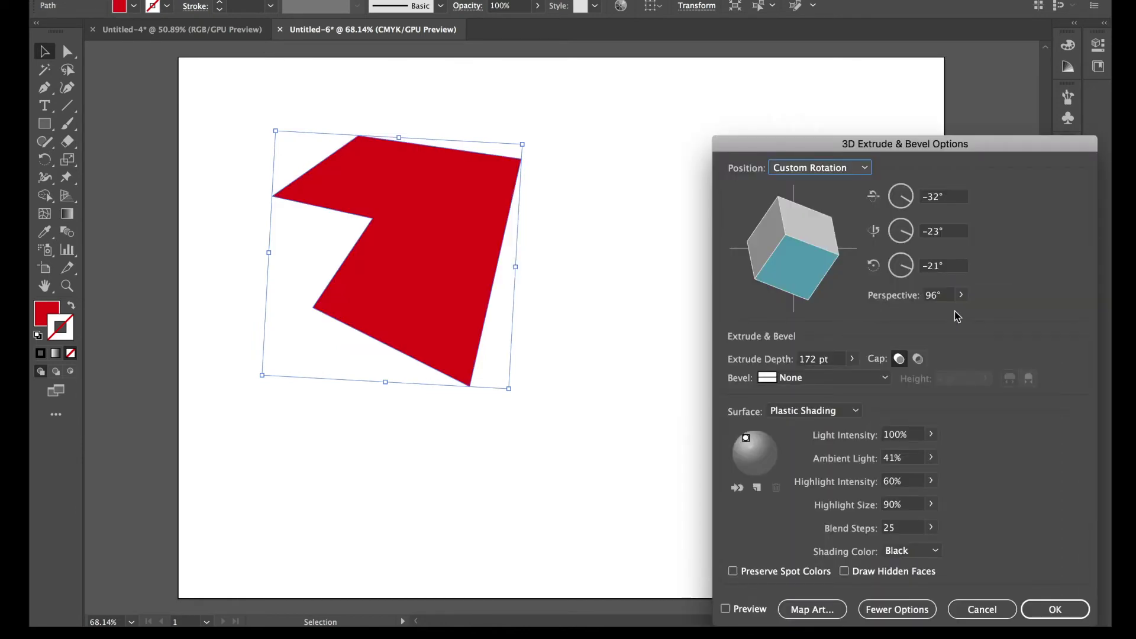
{"action": "left_click", "coordinate": [725, 608]}
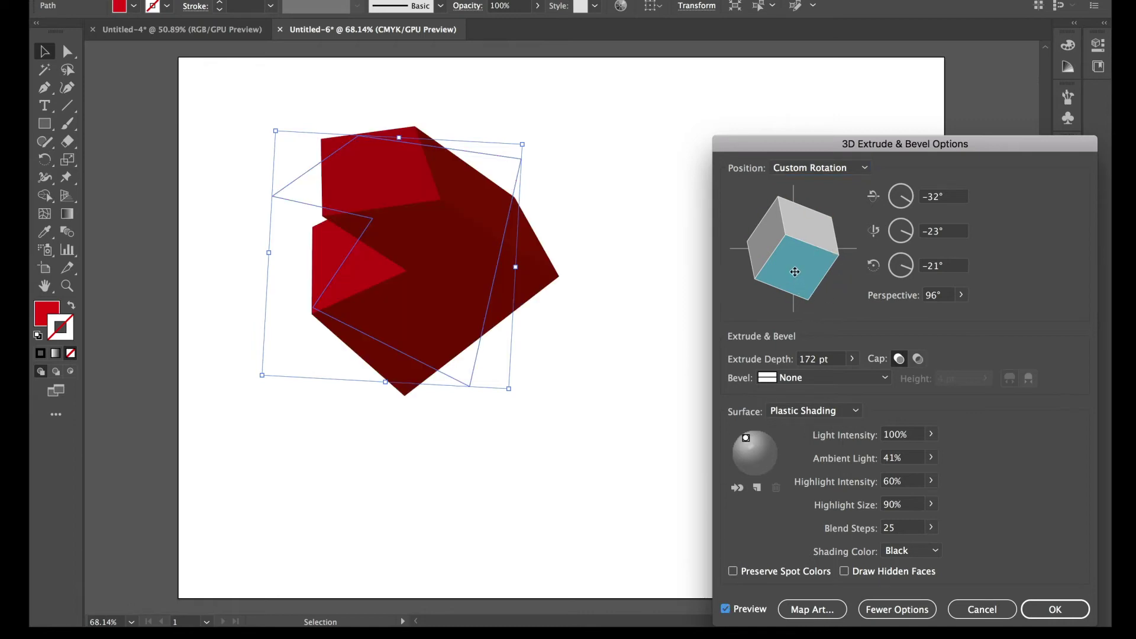
{"action": "left_click_drag", "start_coordinate": [795, 272], "coordinate": [773, 243]}
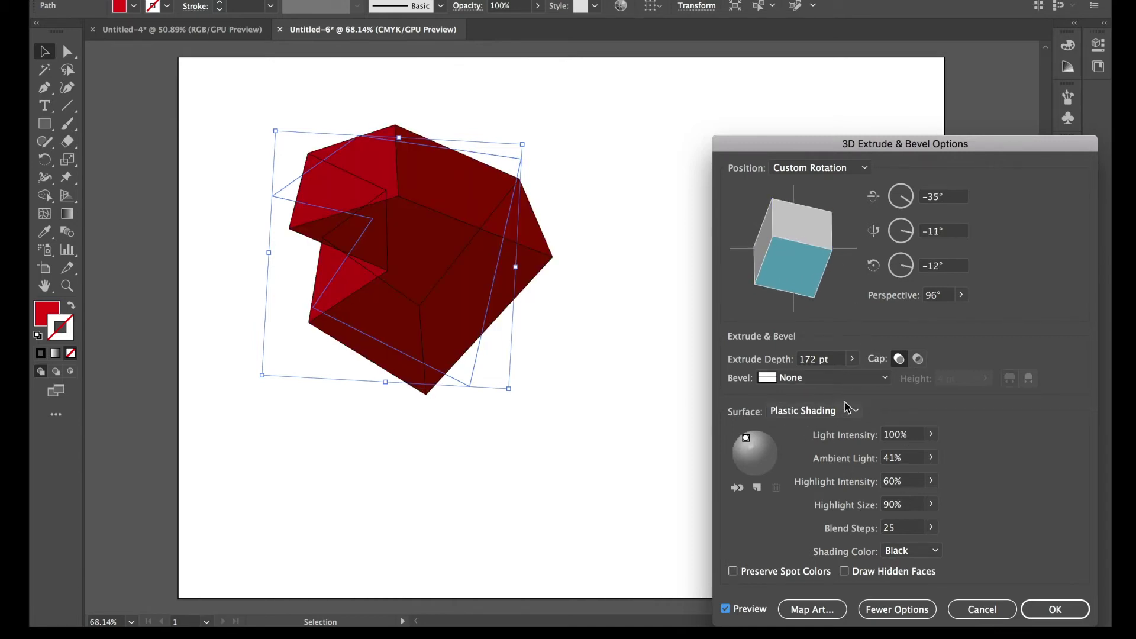
{"action": "left_click", "coordinate": [1078, 609]}
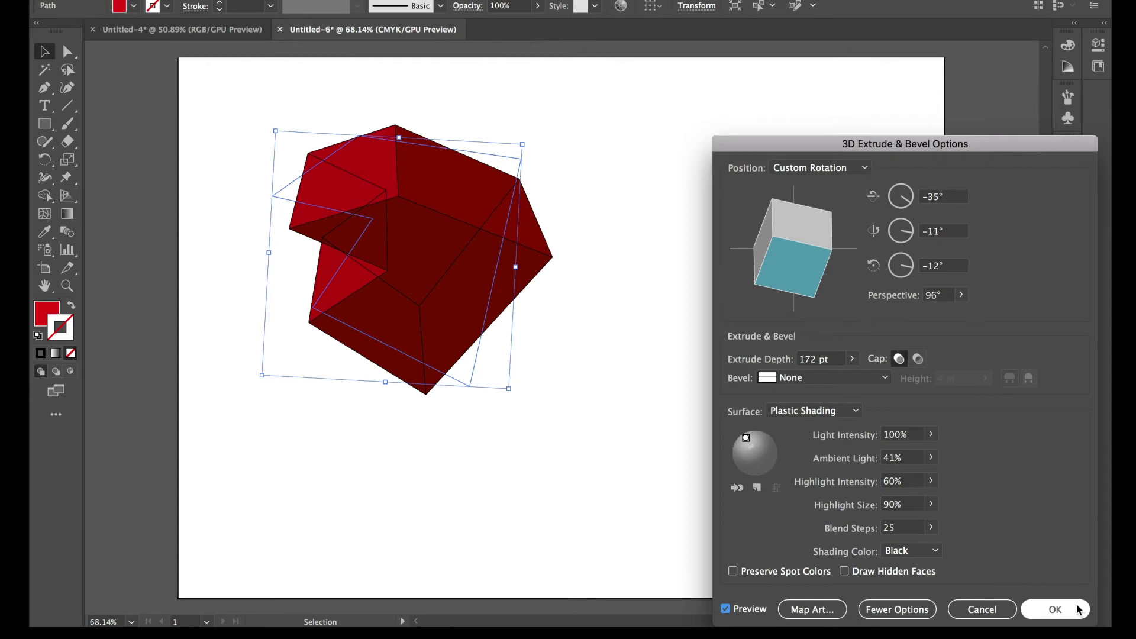
{"action": "left_click", "coordinate": [1078, 609]}
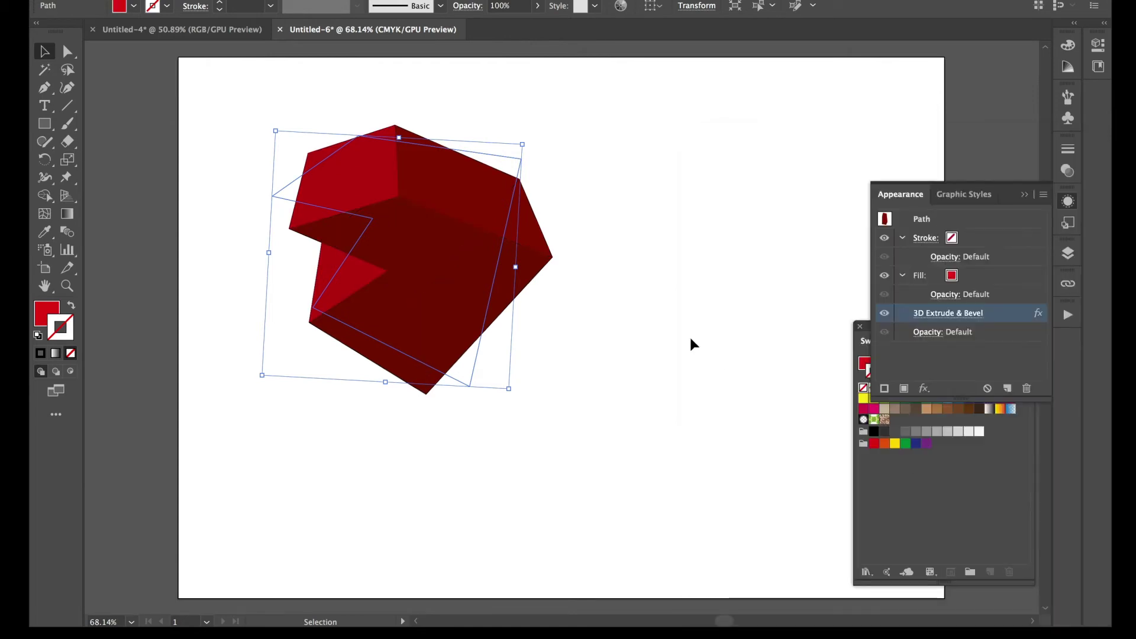
Step: Expand the appearance of the 3D shape and reposition the artwork on the artboard's left half
{"action": "left_click_drag", "start_coordinate": [428, 197], "coordinate": [389, 172]}
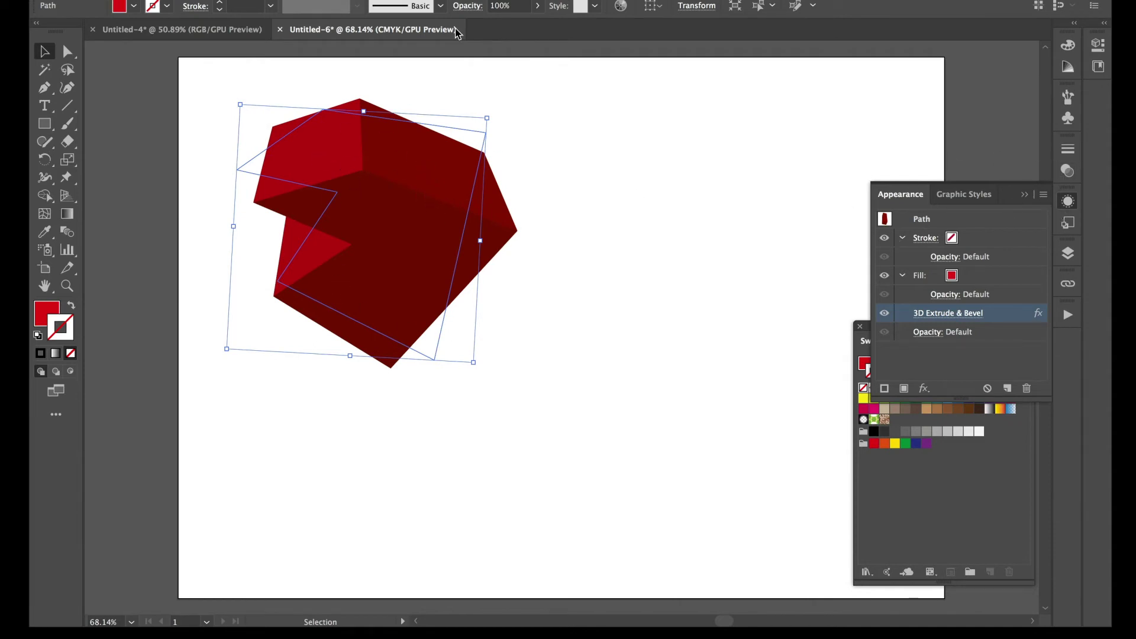
{"action": "left_click", "coordinate": [209, 0]}
{"action": "left_click", "coordinate": [256, 124]}
{"action": "left_click", "coordinate": [565, 261]}
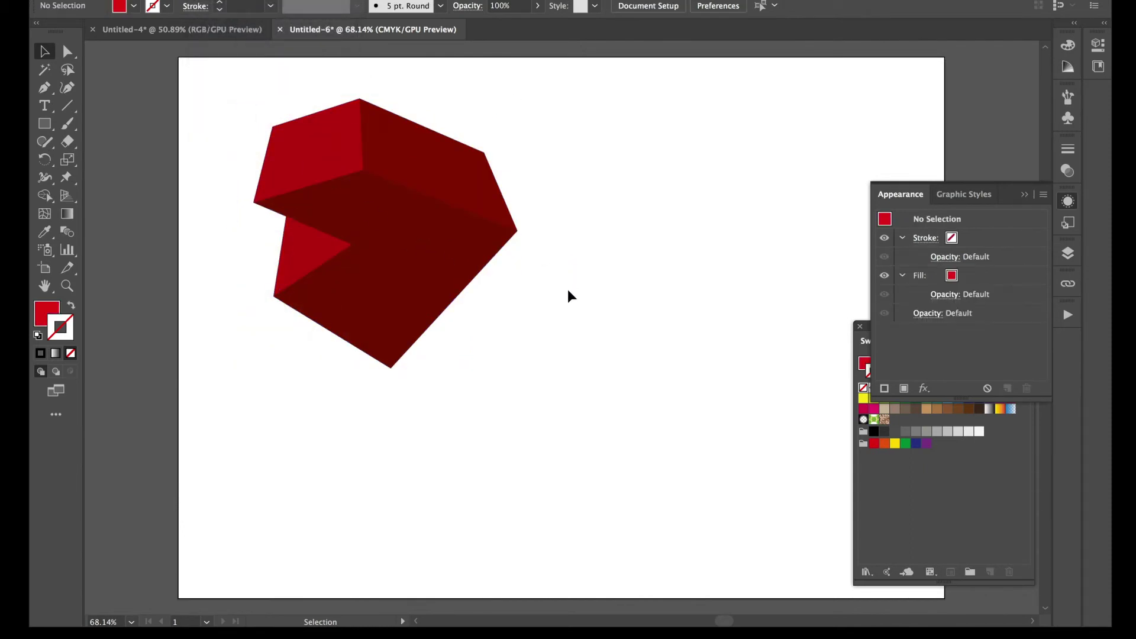
{"action": "left_click_drag", "start_coordinate": [431, 248], "coordinate": [409, 328]}
{"action": "left_click", "coordinate": [532, 302]}
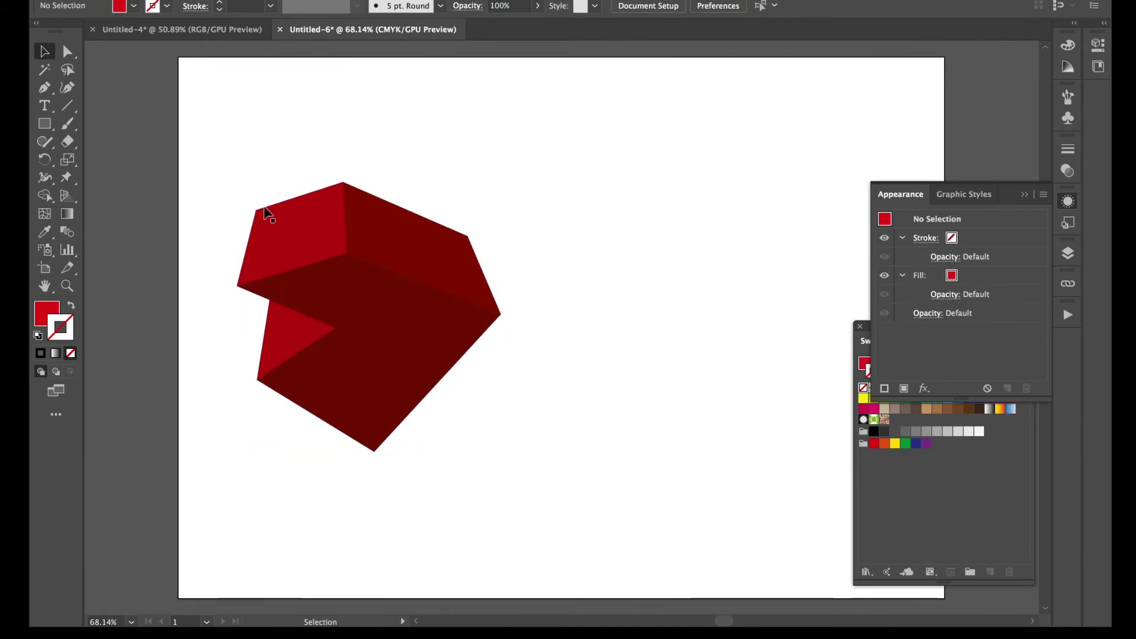
Step: Add the letter R as point text to the right of the red shape and set its font to Impact
{"action": "left_click", "coordinate": [52, 107]}
{"action": "left_click", "coordinate": [588, 196]}
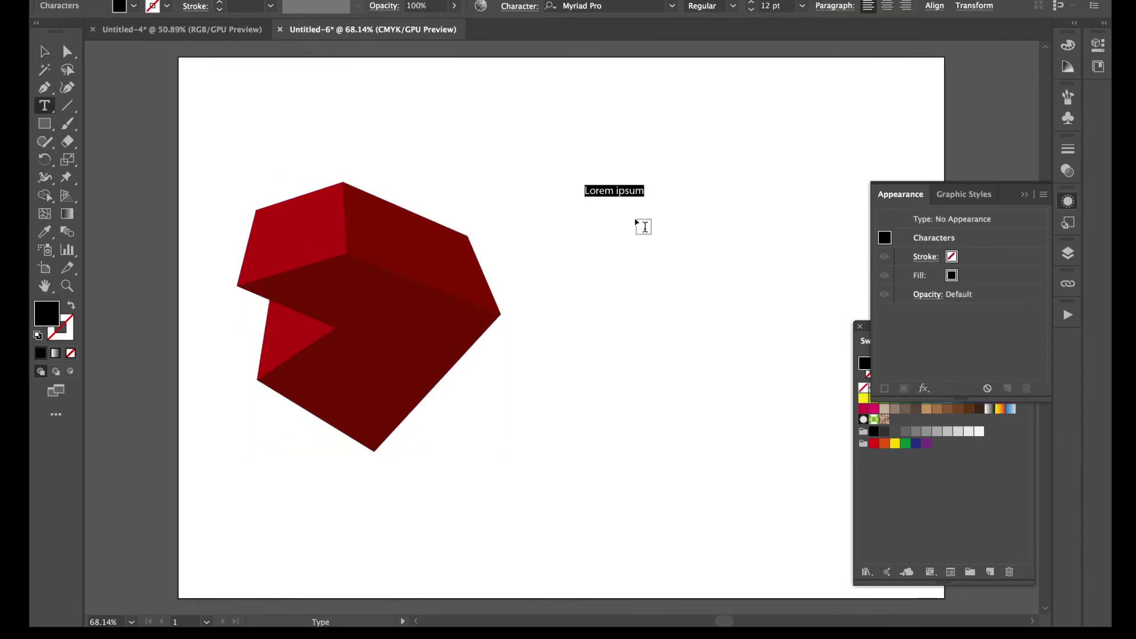
{"action": "type", "text": "R"}
{"action": "key", "text": "ctrl+t"}
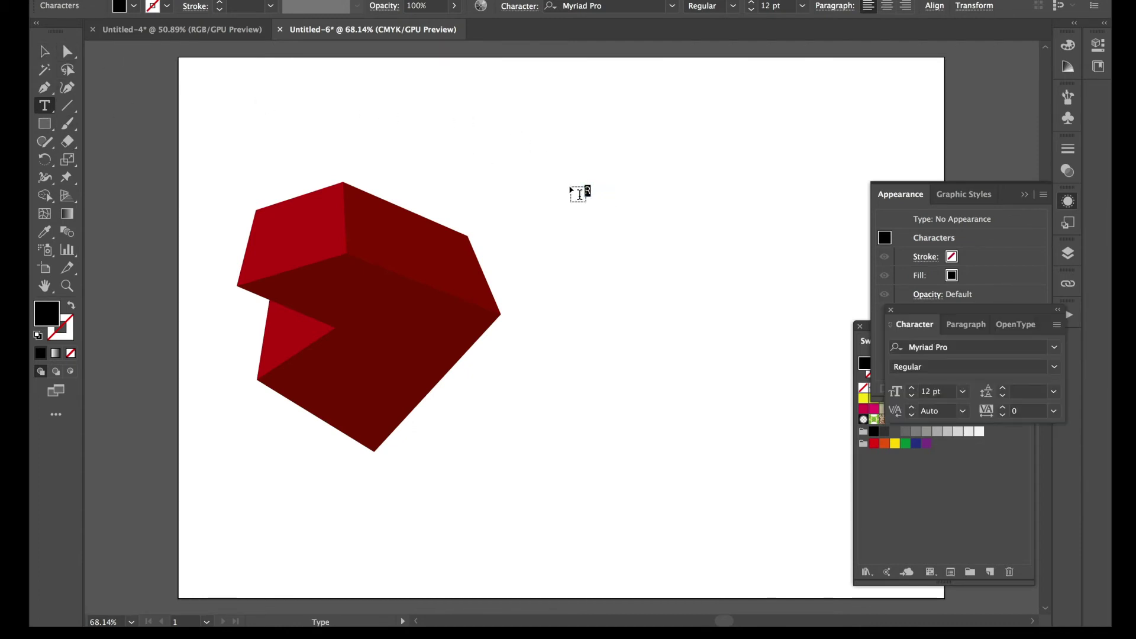
{"action": "left_click", "coordinate": [1054, 348]}
{"action": "left_click", "coordinate": [1055, 348]}
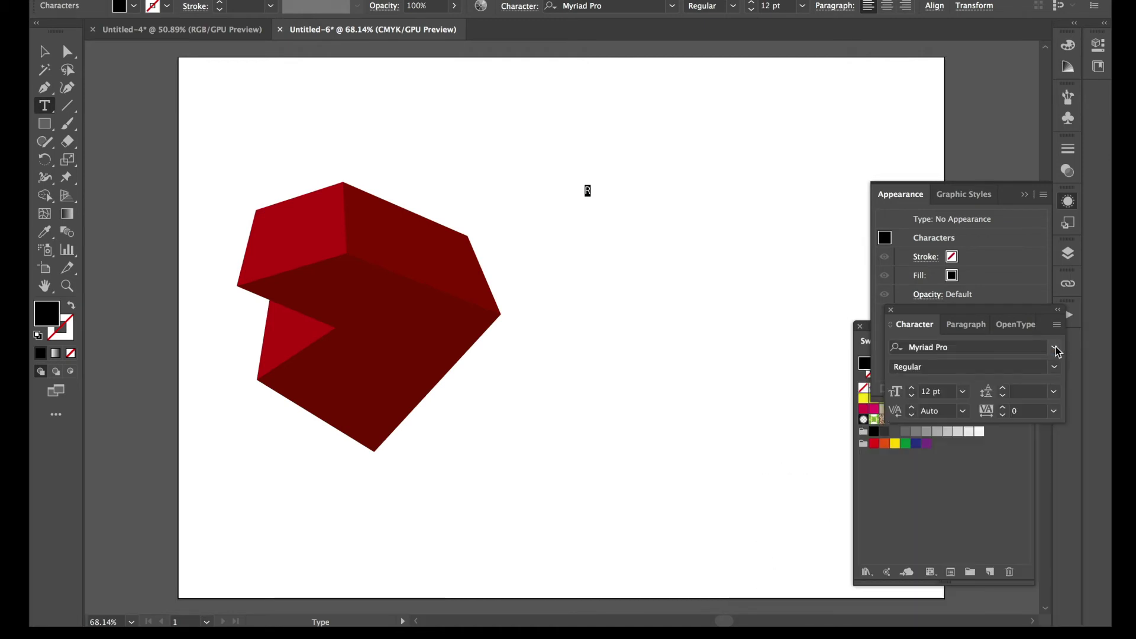
{"action": "left_click", "coordinate": [973, 349]}
{"action": "type", "text": "imp"}
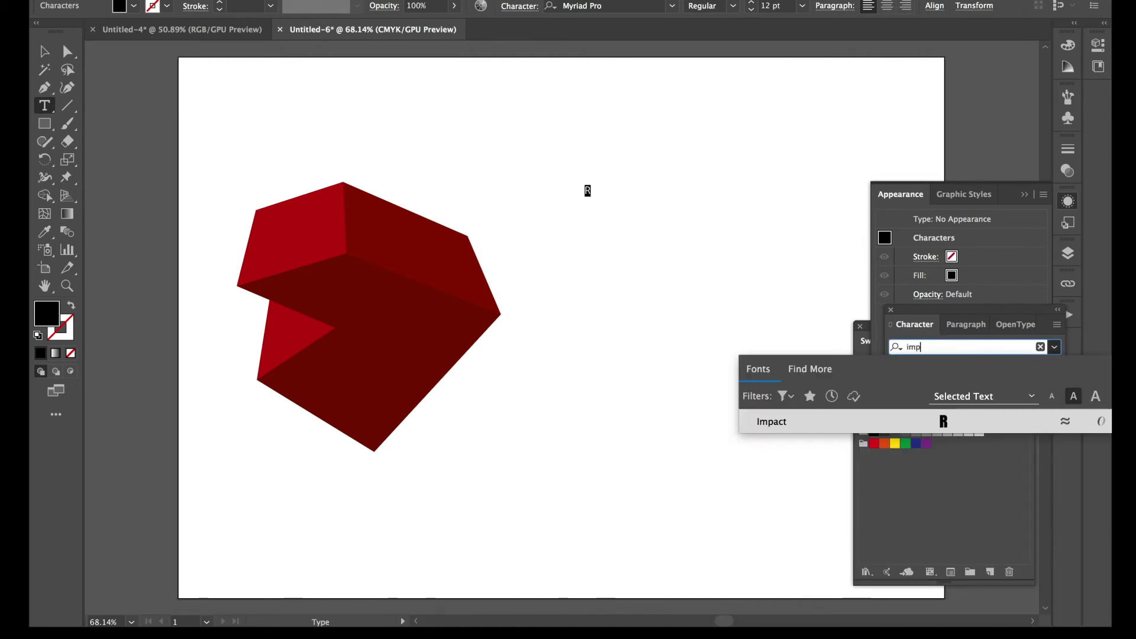
{"action": "key", "text": "Return"}
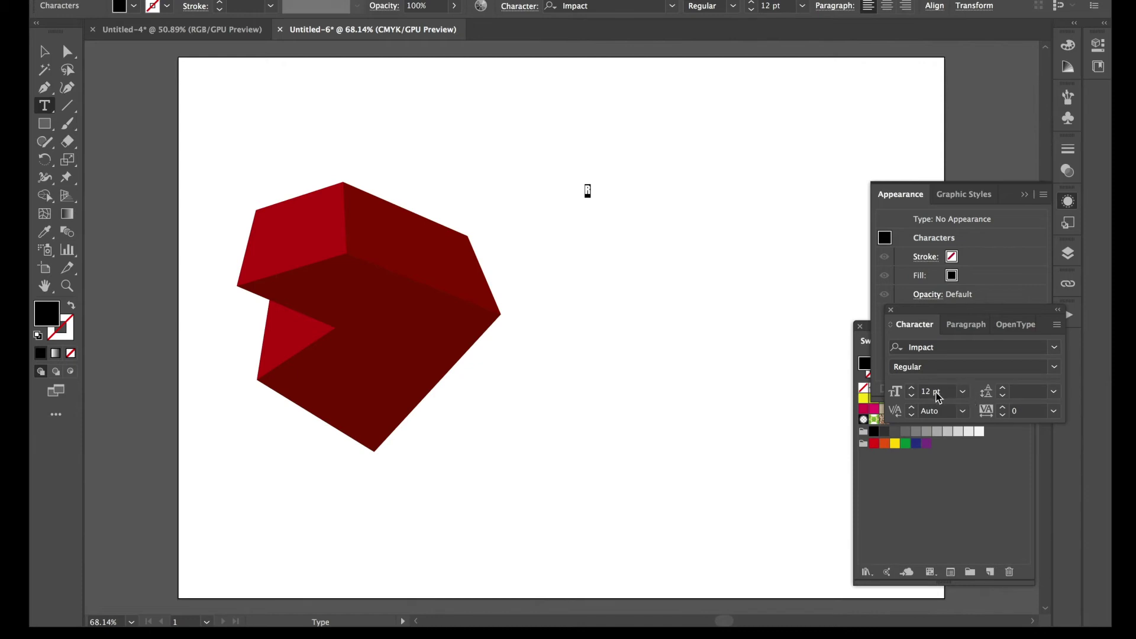
Step: Enlarge the letter R to 101 pt and place it level with the middle of the red shape
{"action": "scroll", "coordinate": [937, 397], "scroll_direction": "down", "scroll_amount": 6}
{"action": "scroll", "coordinate": [937, 397], "scroll_direction": "up", "scroll_amount": 12}
{"action": "scroll", "coordinate": [936, 393], "scroll_direction": "up", "scroll_amount": 20}
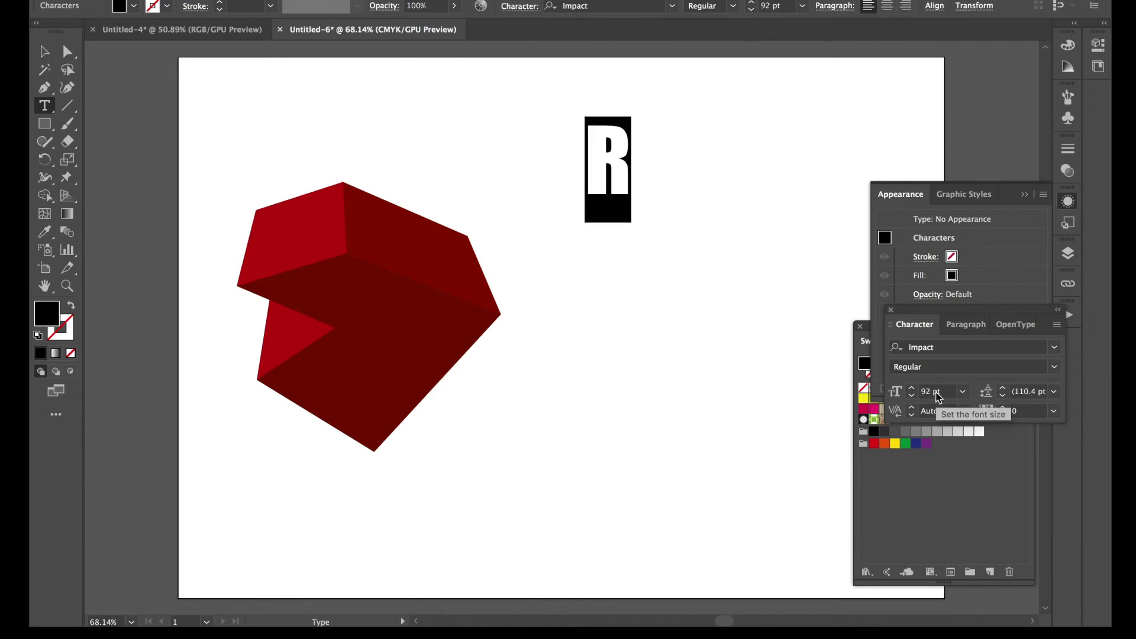
{"action": "left_click", "coordinate": [44, 51]}
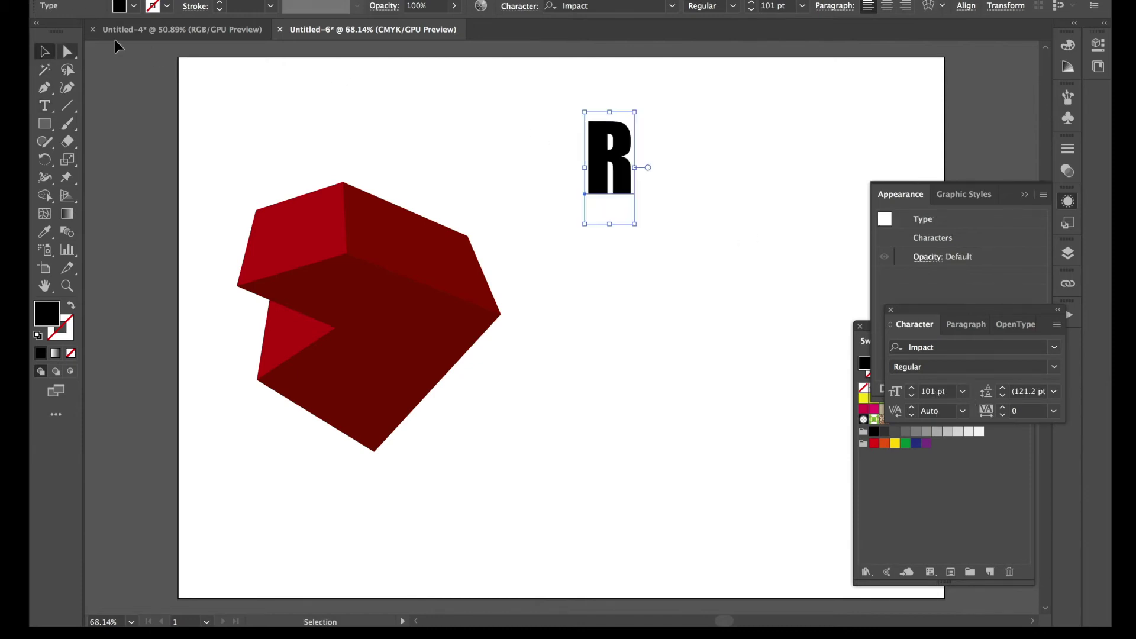
{"action": "left_click_drag", "start_coordinate": [595, 164], "coordinate": [623, 314]}
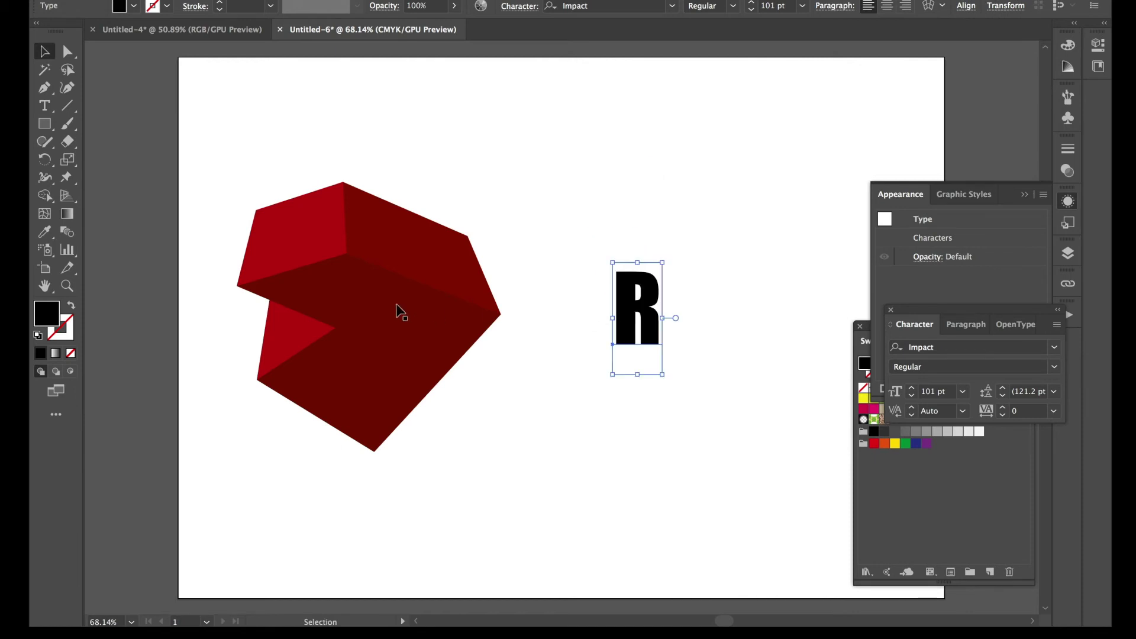
Step: Fill the letter R with a medium blue, scale it up to about 203 pt and recenter it beside the red shape
{"action": "double_click", "coordinate": [46, 314]}
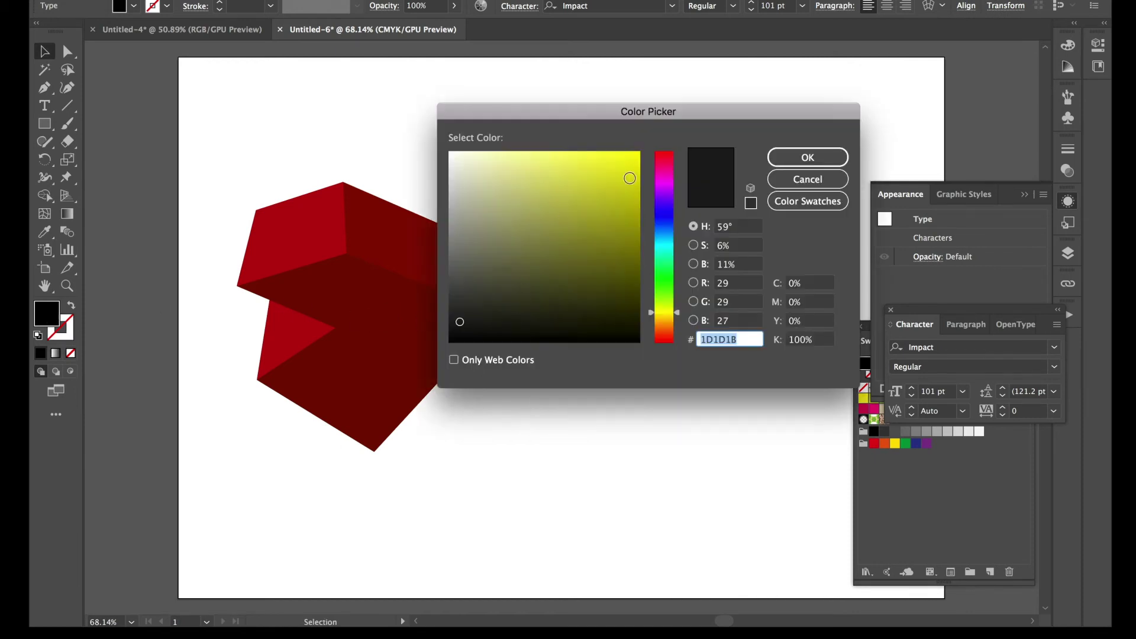
{"action": "left_click_drag", "start_coordinate": [666, 227], "coordinate": [665, 234]}
{"action": "left_click", "coordinate": [624, 203]}
{"action": "left_click", "coordinate": [803, 167]}
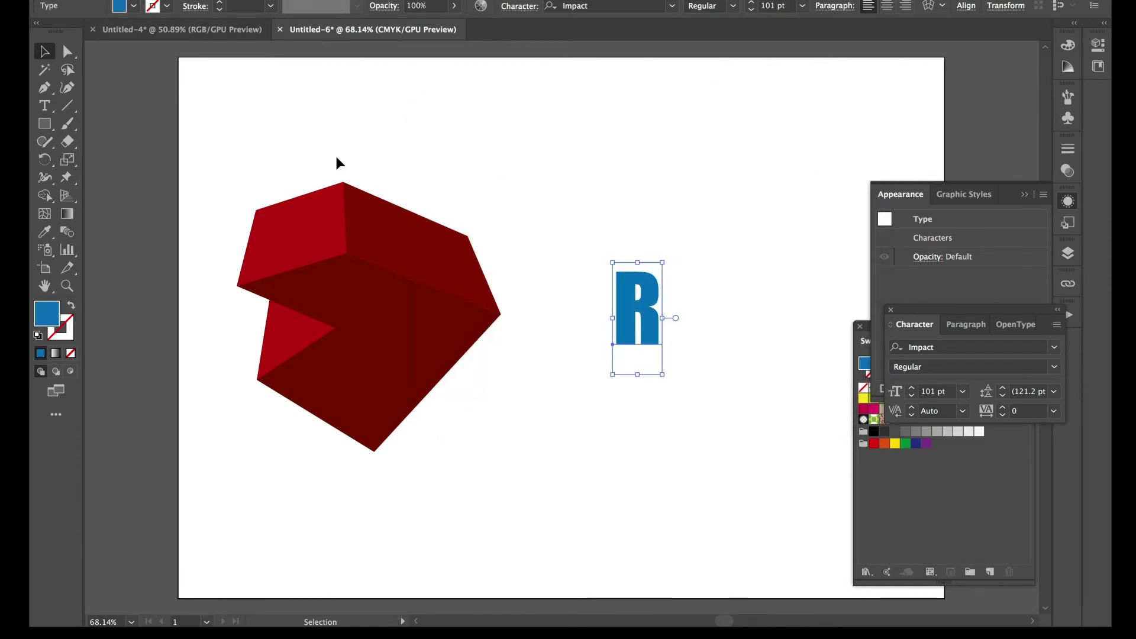
{"action": "left_click_drag", "start_coordinate": [664, 264], "coordinate": [793, 152]}
{"action": "left_click_drag", "start_coordinate": [687, 193], "coordinate": [694, 226]}
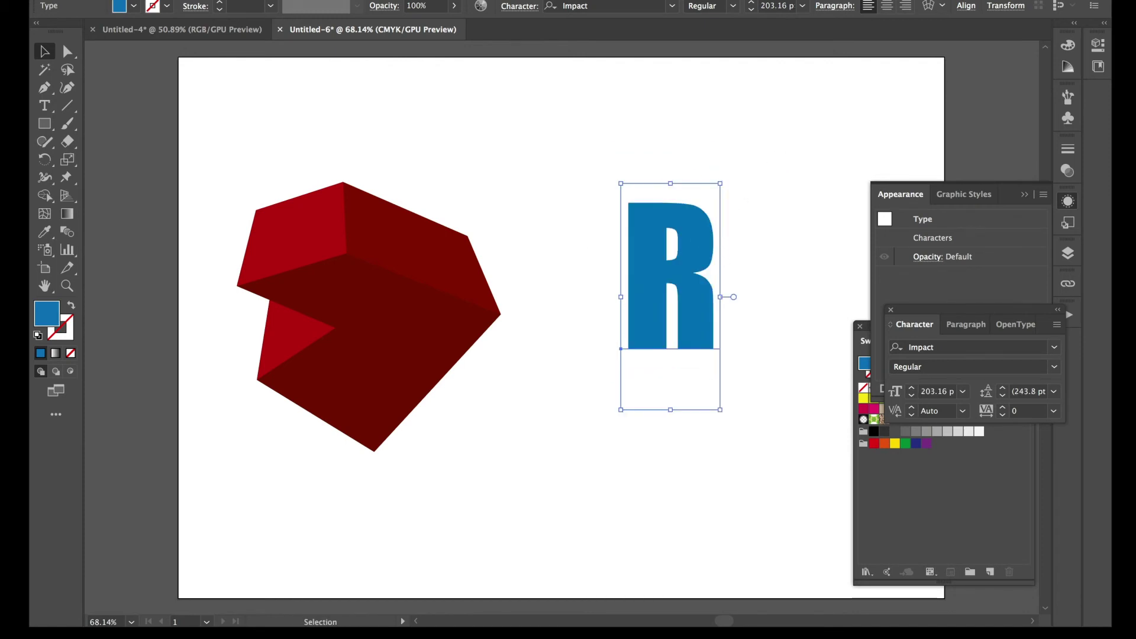
Step: Apply a 3D Extrude & Bevel effect to the letter R with preview on and rotation set to -46°, -17°, 12°
{"action": "left_click", "coordinate": [292, 0]}
{"action": "mouse_move", "coordinate": [344, 0]}
{"action": "mouse_move", "coordinate": [386, 55]}
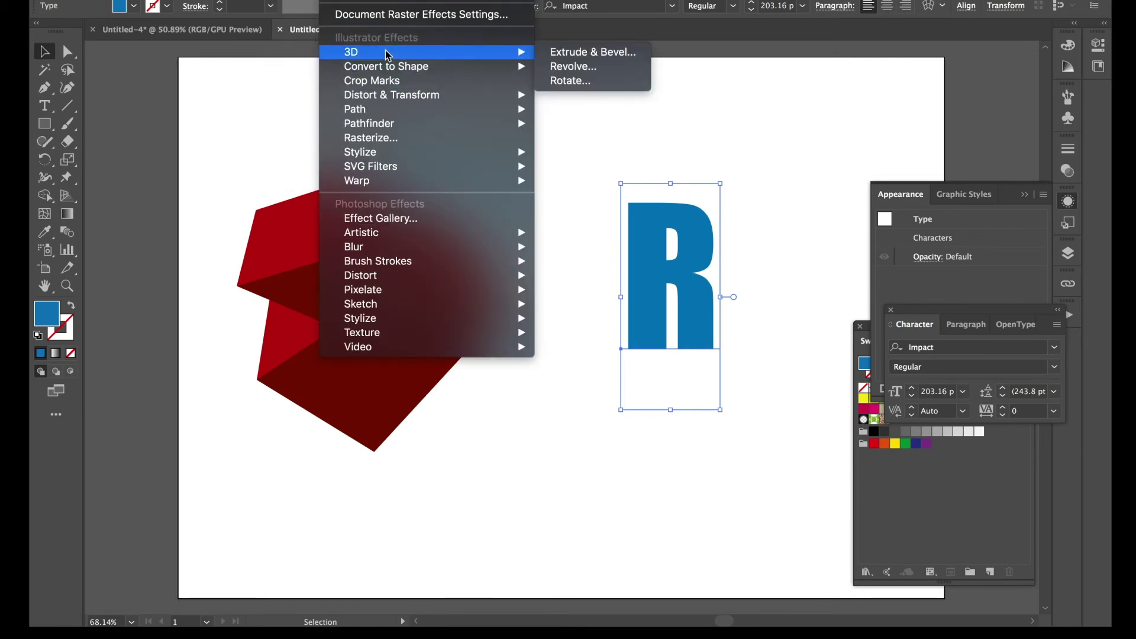
{"action": "left_click", "coordinate": [559, 57]}
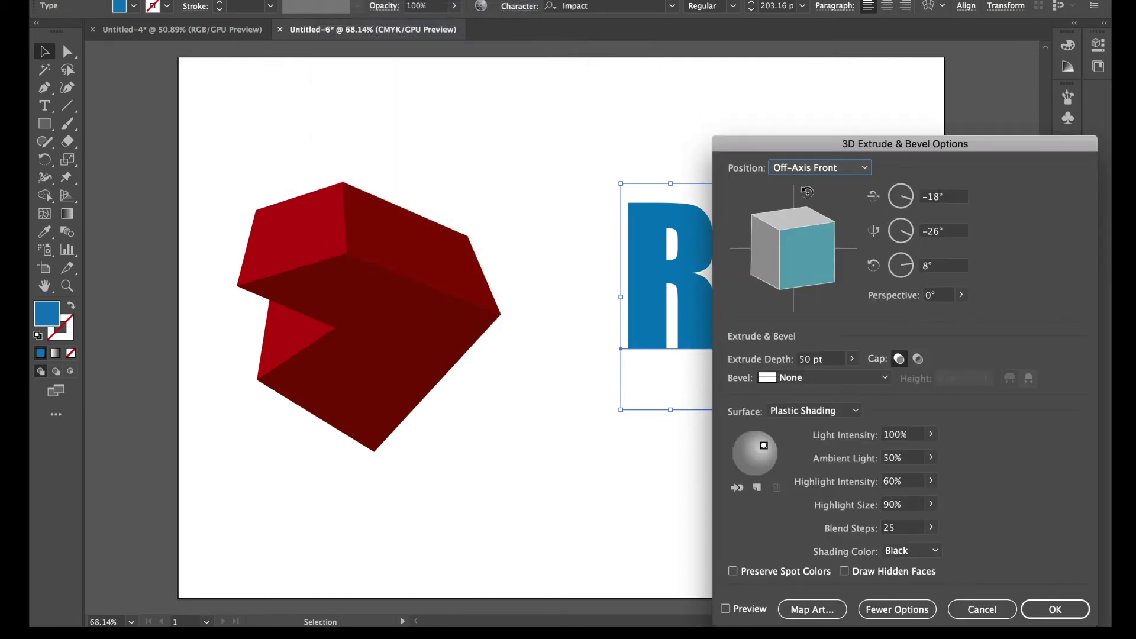
{"action": "left_click", "coordinate": [725, 608]}
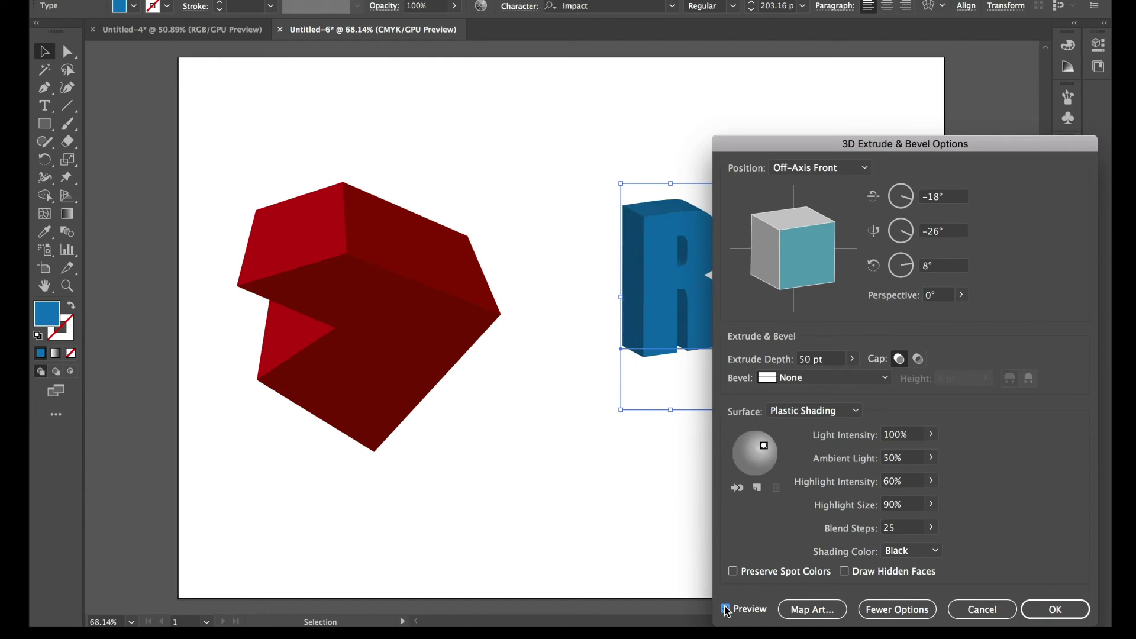
{"action": "left_click_drag", "start_coordinate": [814, 152], "coordinate": [898, 111]}
{"action": "mouse_move", "coordinate": [896, 219]}
{"action": "left_mouse_down"}
{"action": "mouse_move", "coordinate": [900, 235]}
{"action": "mouse_move", "coordinate": [888, 232]}
{"action": "left_mouse_up"}
{"action": "left_click_drag", "start_coordinate": [870, 189], "coordinate": [855, 191]}
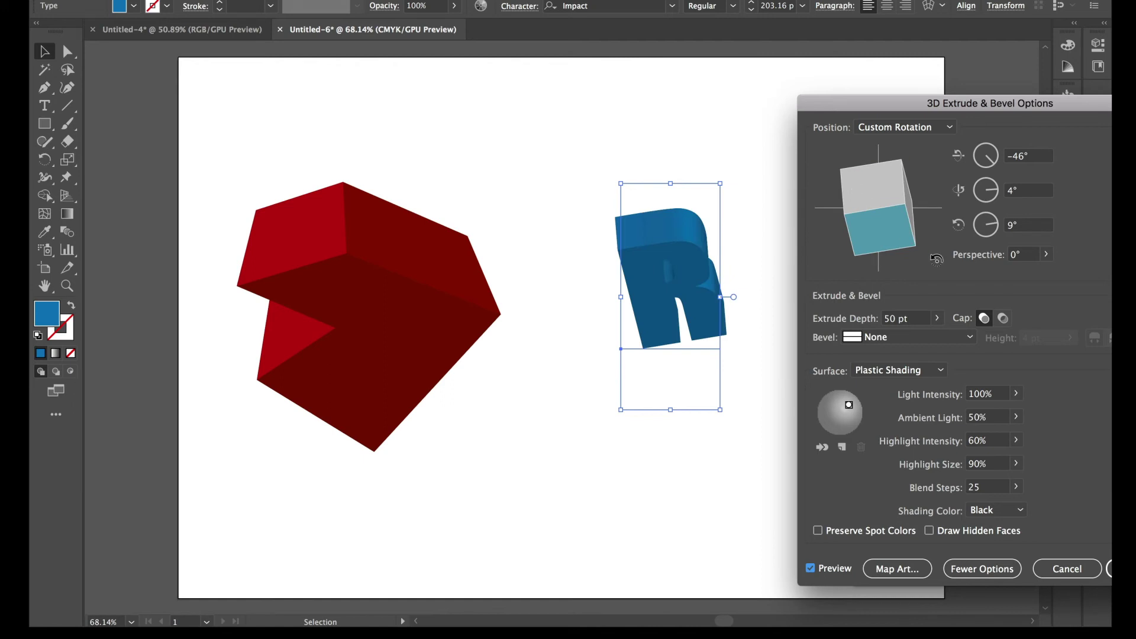
{"action": "left_click_drag", "start_coordinate": [903, 109], "coordinate": [812, 43]}
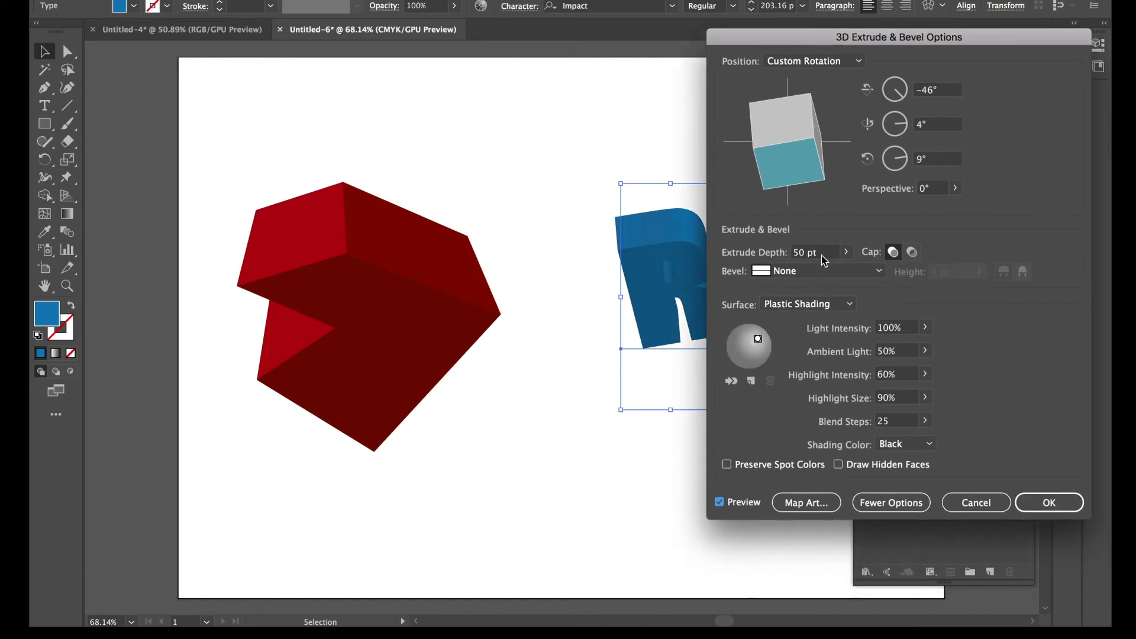
{"action": "left_click_drag", "start_coordinate": [765, 159], "coordinate": [792, 154]}
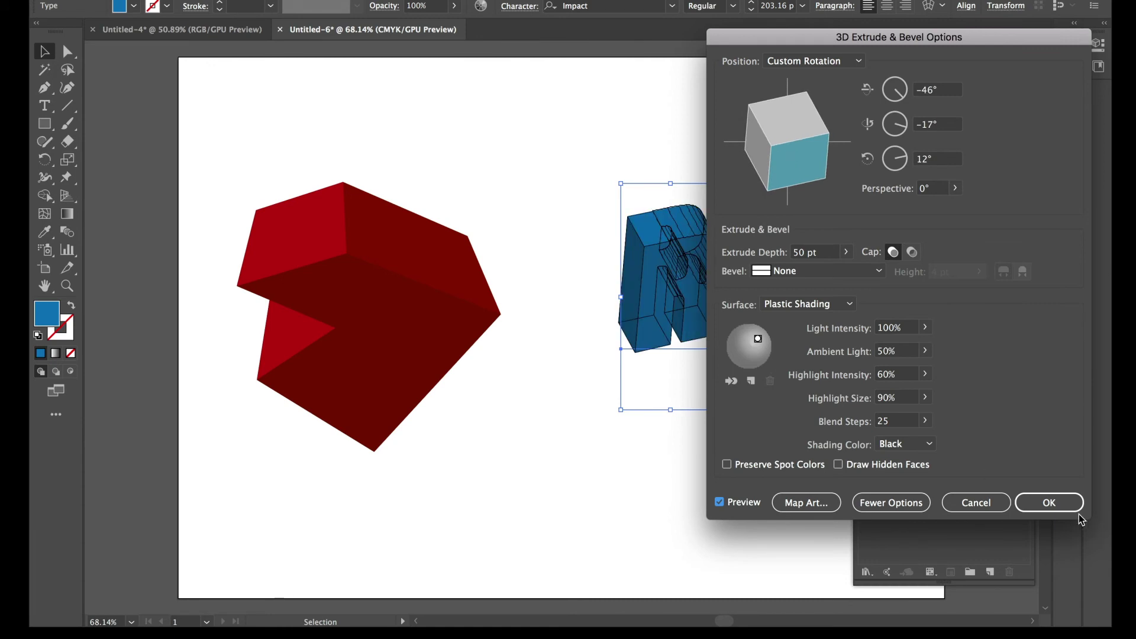
{"action": "left_click", "coordinate": [1059, 504]}
Step: Overlap the 3D letter R on the red shape's right side and move both objects together toward the artboard's center
{"action": "left_click_drag", "start_coordinate": [688, 302], "coordinate": [468, 274]}
{"action": "left_click", "coordinate": [623, 352]}
{"action": "scroll", "coordinate": [621, 354], "scroll_direction": "left", "scroll_amount": 3}
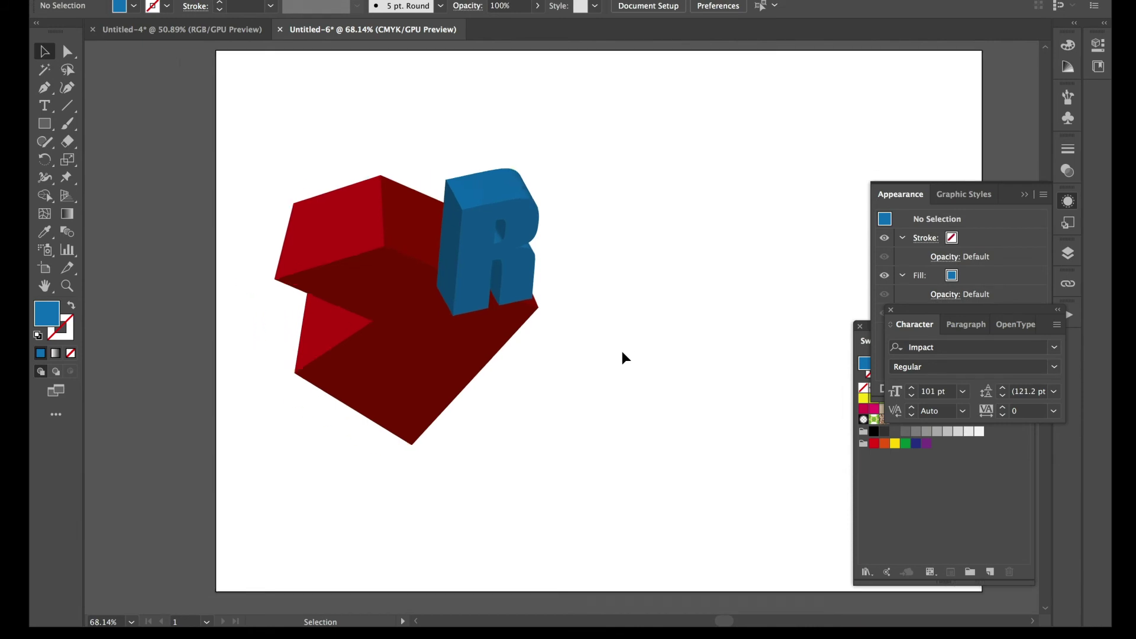
{"action": "left_click_drag", "start_coordinate": [330, 84], "coordinate": [649, 373]}
{"action": "left_click_drag", "start_coordinate": [497, 327], "coordinate": [651, 342]}
{"action": "left_click", "coordinate": [748, 491]}
{"action": "scroll", "coordinate": [748, 490], "scroll_direction": "right", "scroll_amount": 3}
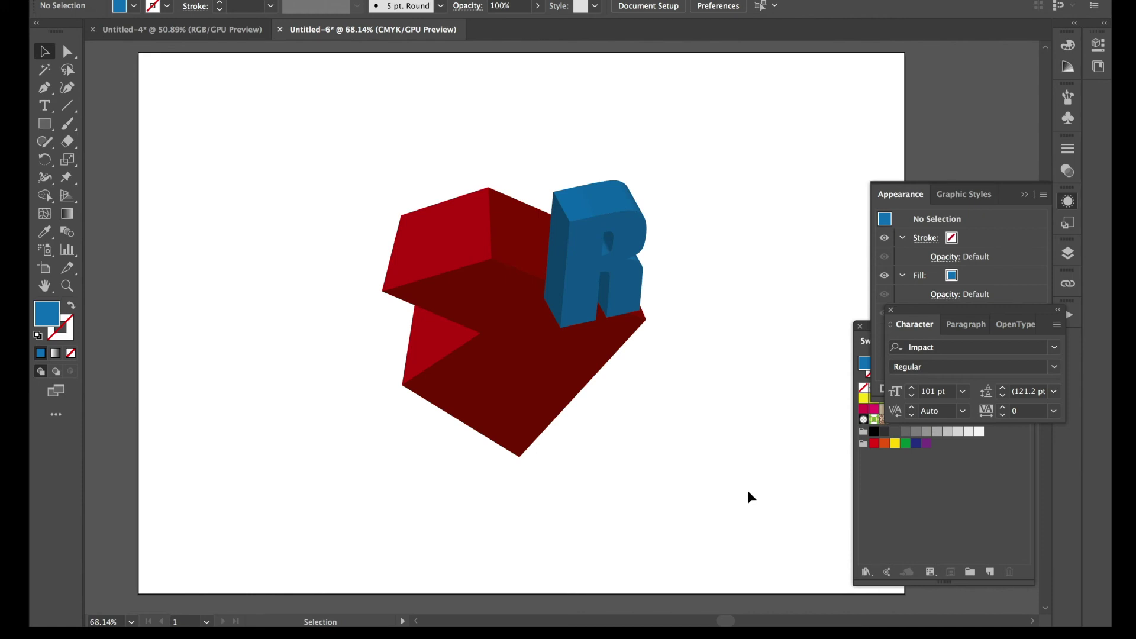
Step: Separate the two objects by moving the red shape up and left and the 3D letter R down and right
{"action": "left_click_drag", "start_coordinate": [510, 325], "coordinate": [401, 275]}
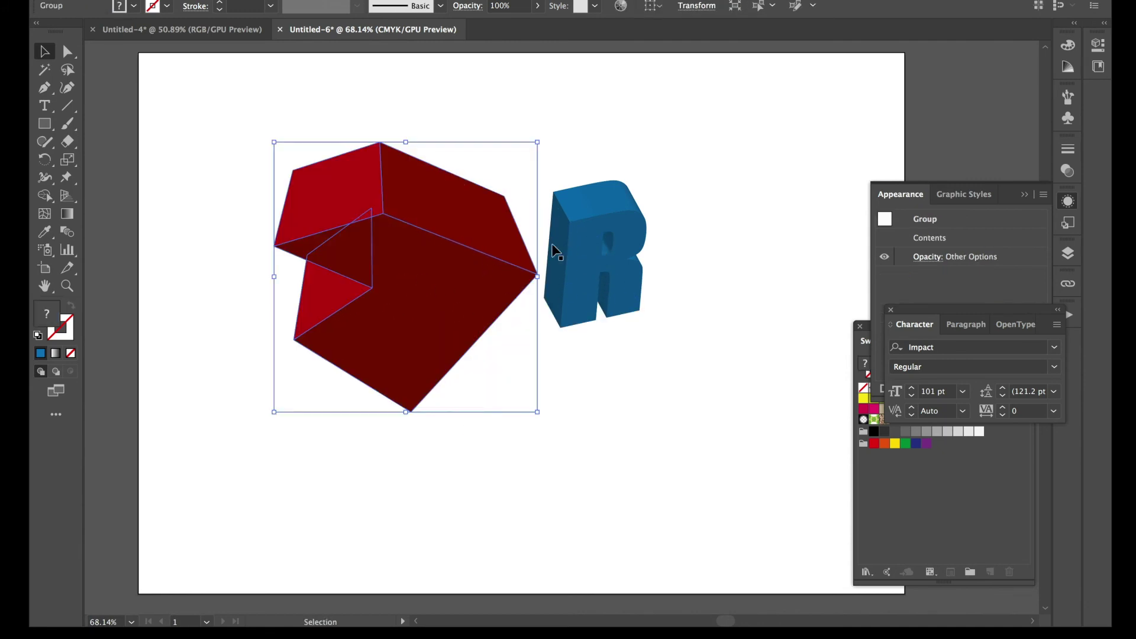
{"action": "left_click", "coordinate": [512, 418]}
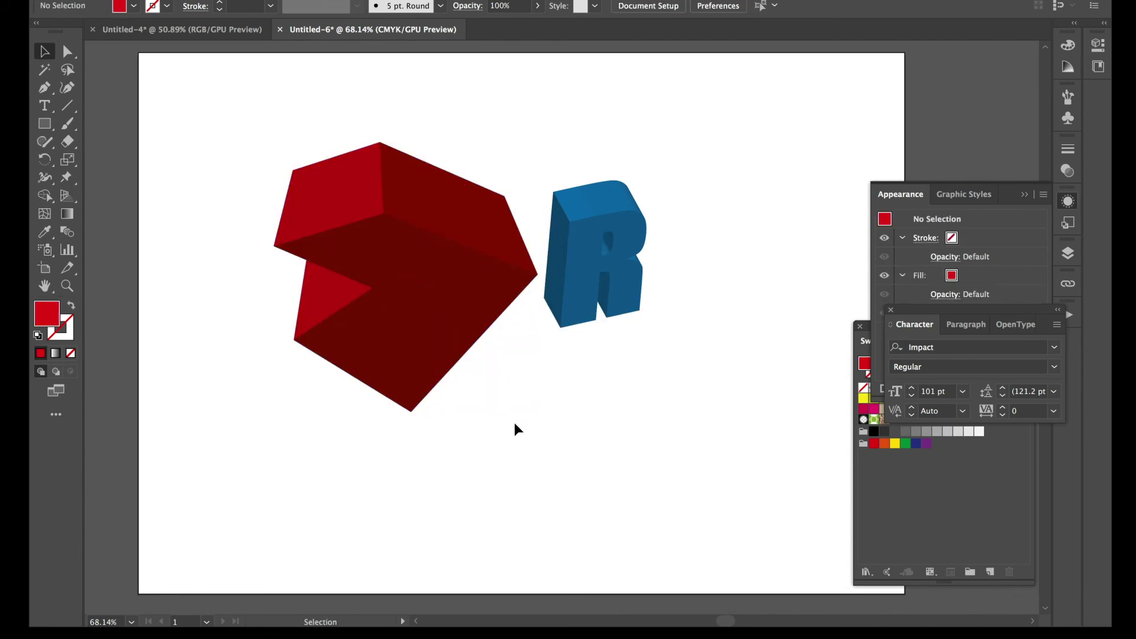
{"action": "left_click_drag", "start_coordinate": [579, 298], "coordinate": [658, 349]}
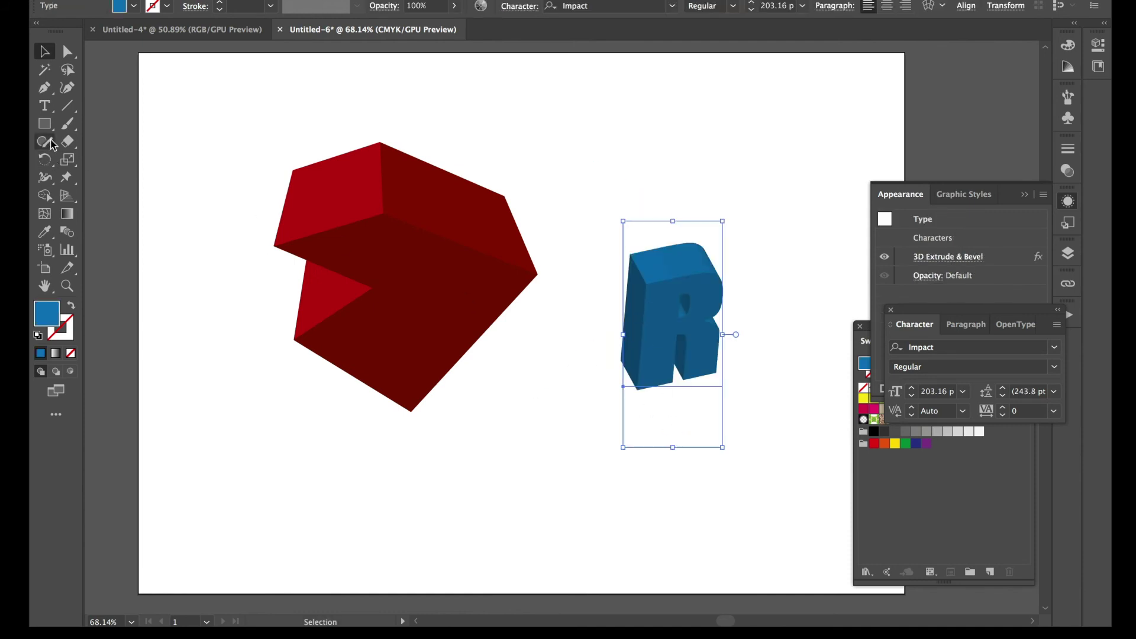
Step: Replace the letter R in the extruded live text with A and select the text object
{"action": "left_click", "coordinate": [44, 106]}
{"action": "left_click", "coordinate": [641, 353]}
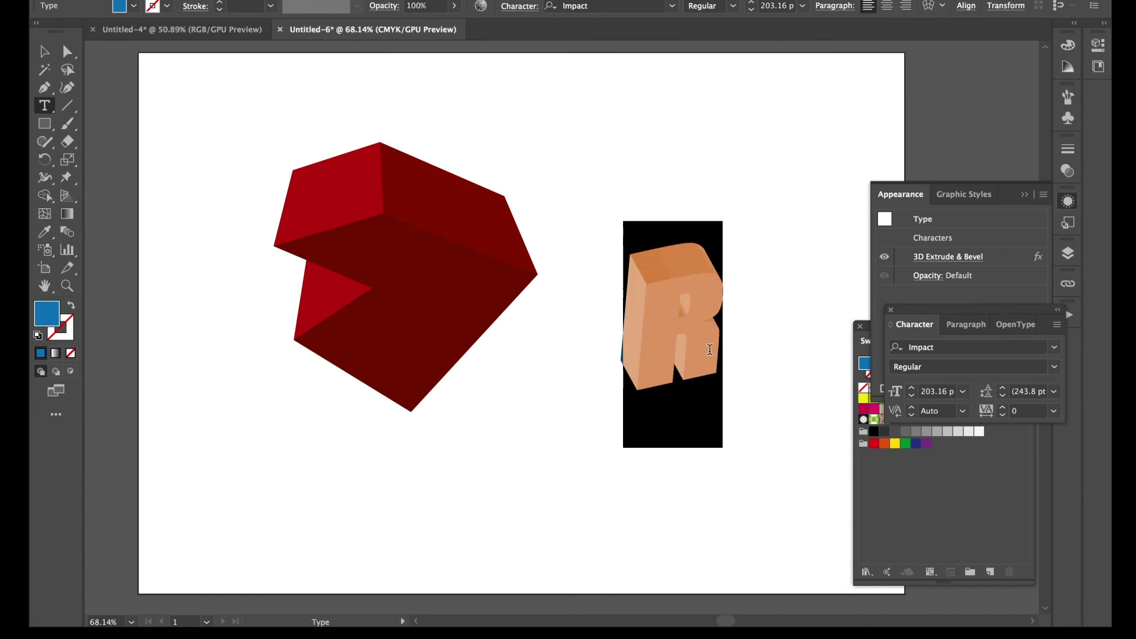
{"action": "type", "text": "A"}
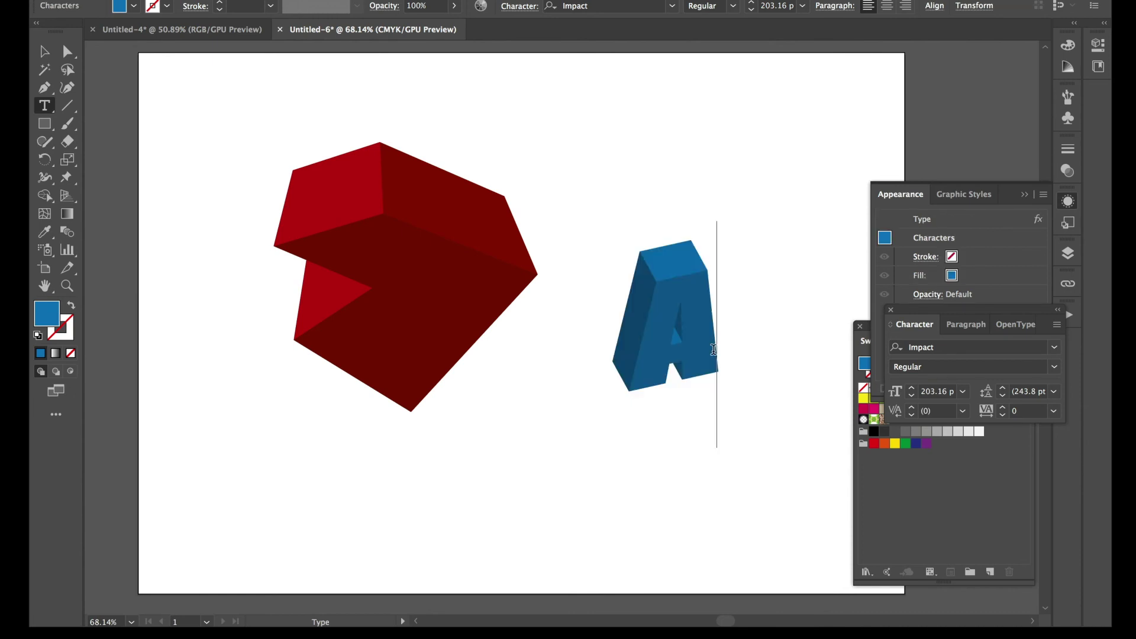
{"action": "left_click", "coordinate": [44, 52]}
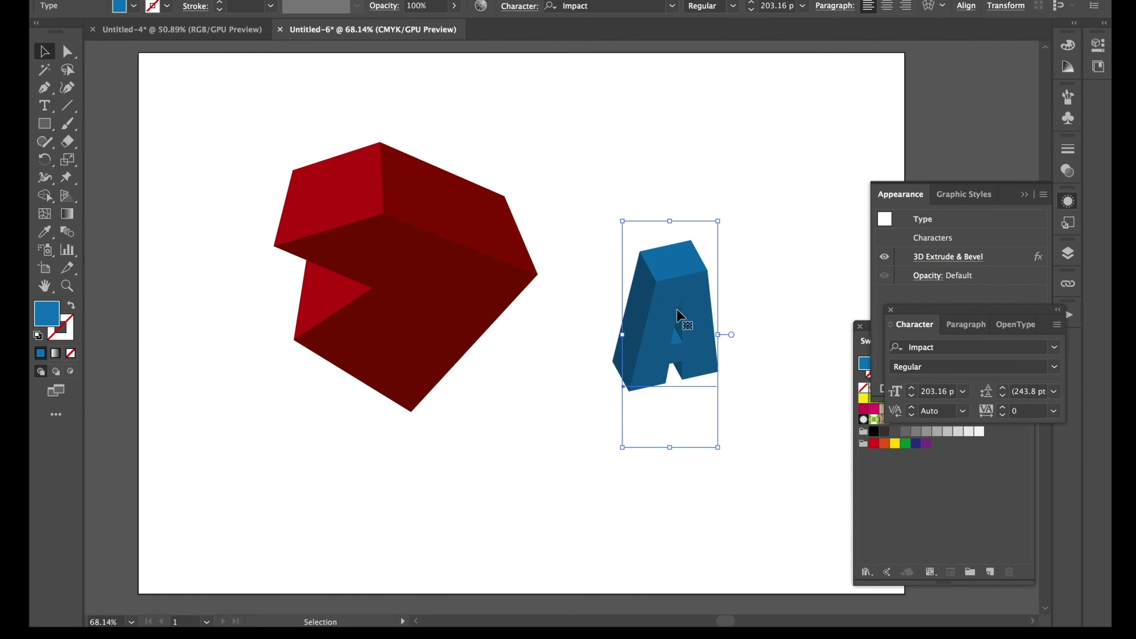
Step: Expand the appearance of the 3D letter A and reposition the expanded artwork higher on the artboard
{"action": "left_click", "coordinate": [207, 0]}
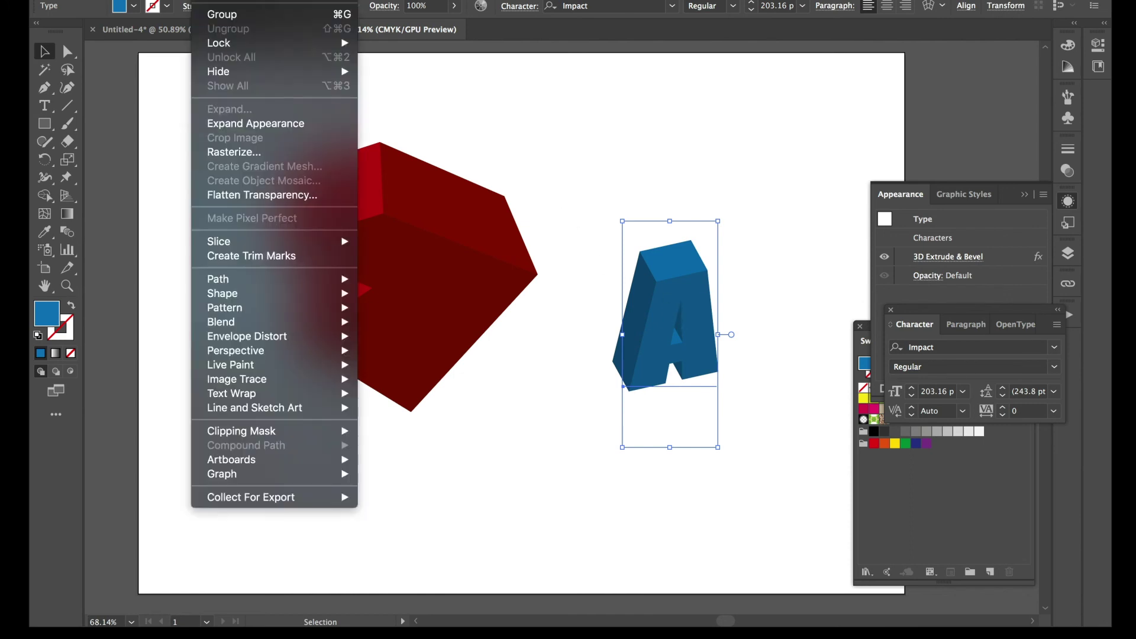
{"action": "left_click", "coordinate": [249, 123]}
{"action": "left_click_drag", "start_coordinate": [720, 283], "coordinate": [704, 239]}
{"action": "left_click", "coordinate": [772, 232]}
{"action": "key", "text": "super+z"}
{"action": "key", "text": "super+z"}
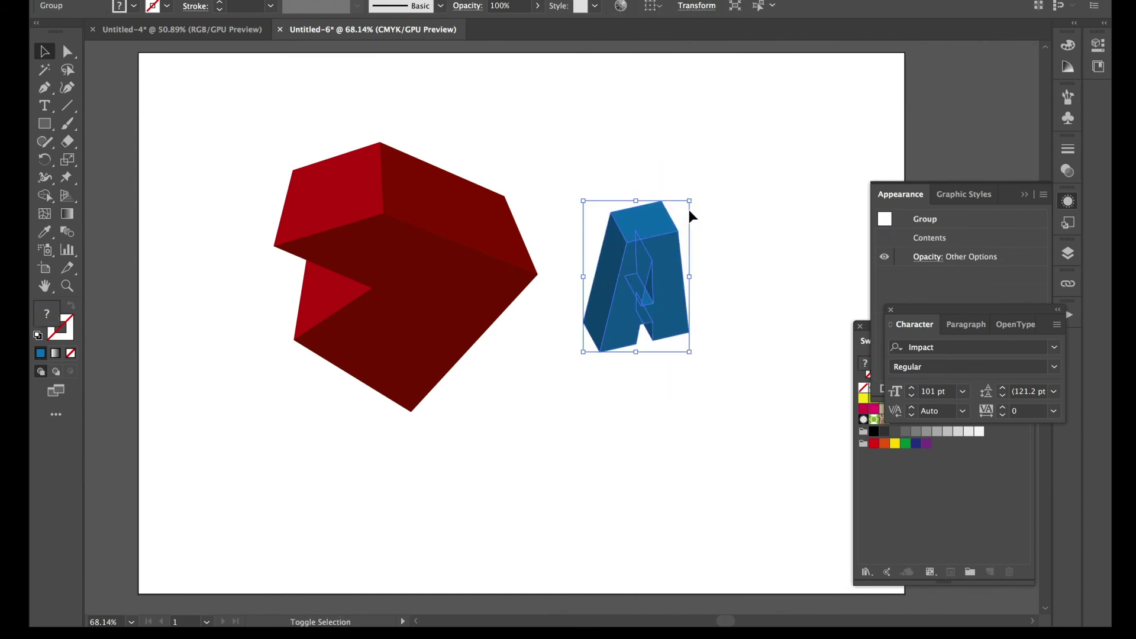
Step: Enlarge the expanded letter A until it overlaps the red shape, and briefly enter and leave its group's isolation mode
{"action": "left_click_drag", "start_coordinate": [690, 201], "coordinate": [588, 267]}
{"action": "left_click", "coordinate": [770, 319]}
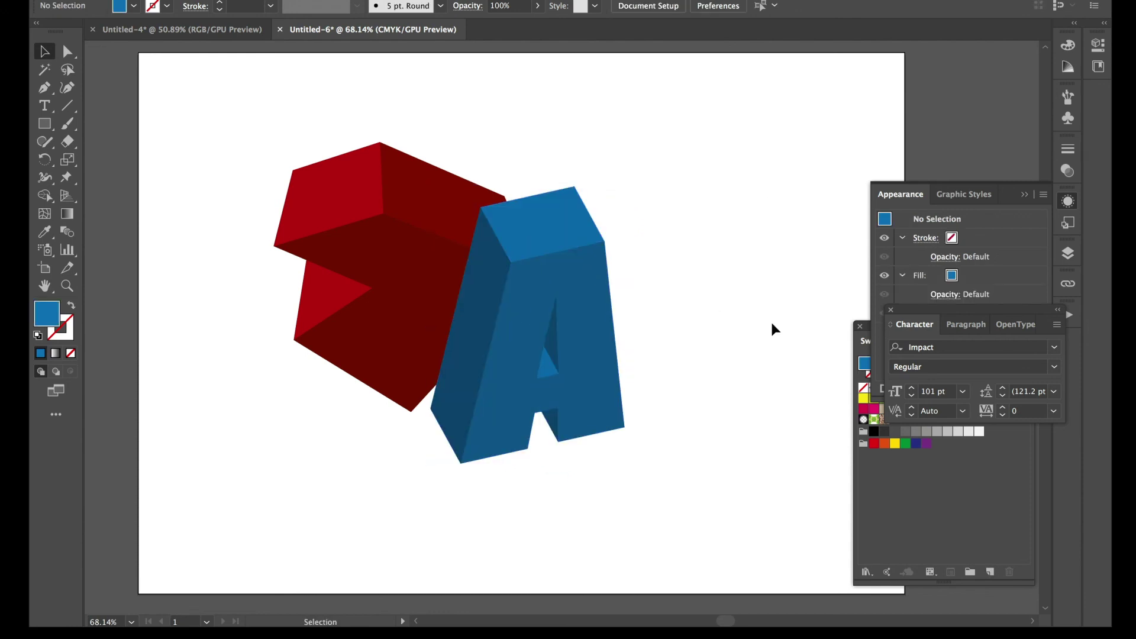
{"action": "double_click", "coordinate": [557, 336]}
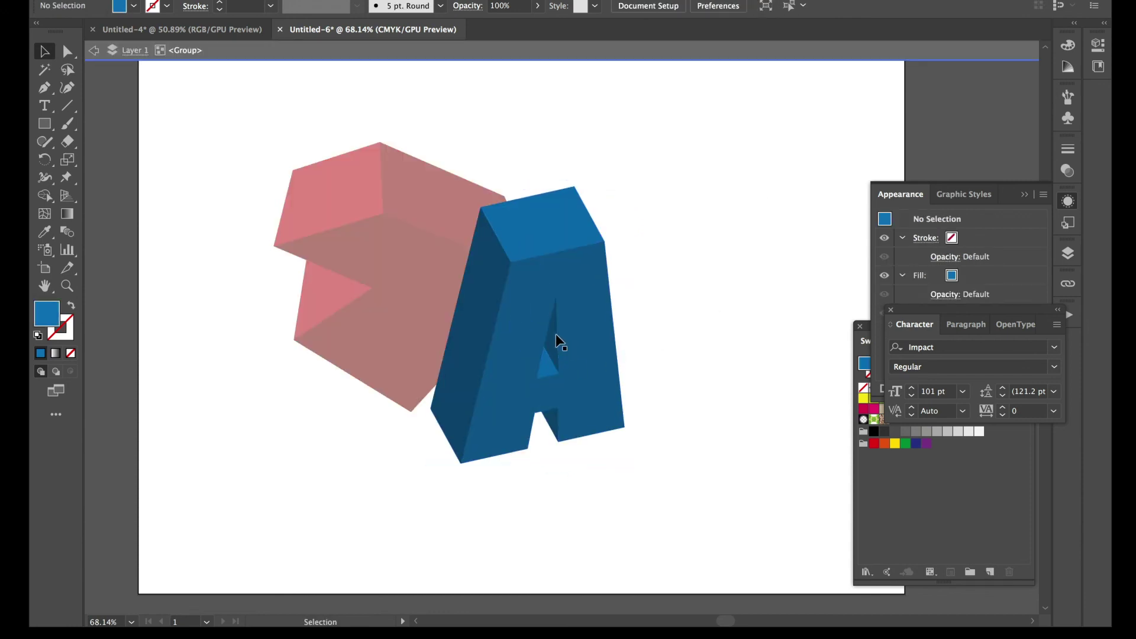
{"action": "key", "text": "Escape"}
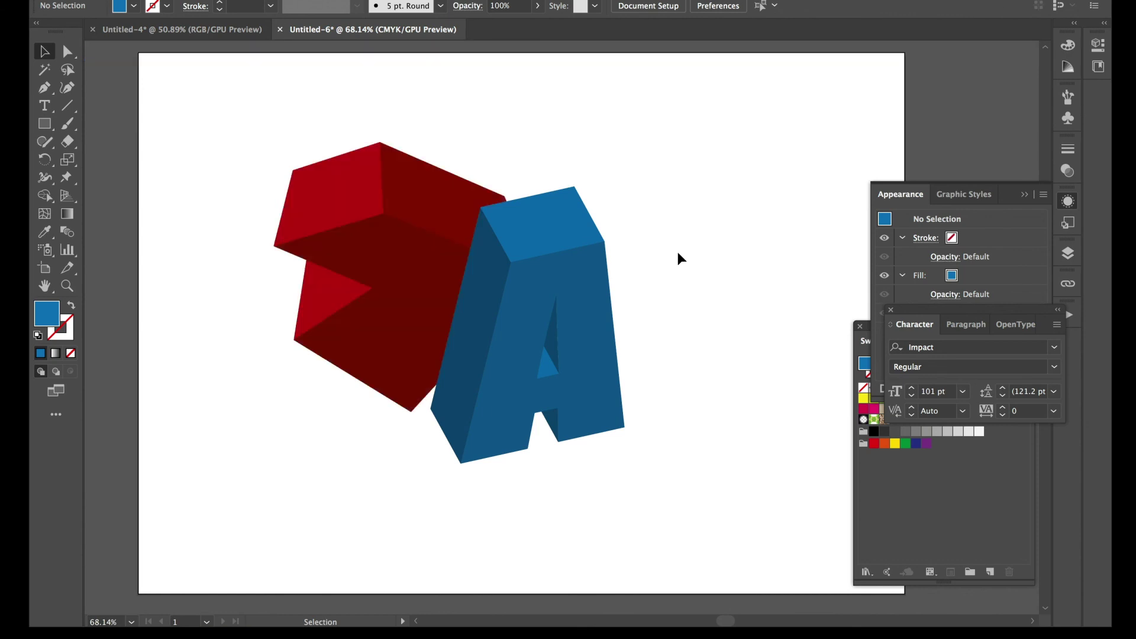
Step: Undo the letter's enlargement, repositioning and appearance expansion, back to the live text with its 3D effect
{"action": "key", "text": "ctrl+z"}
{"action": "key", "text": "ctrl+z"}
{"action": "key", "text": "ctrl+z"}
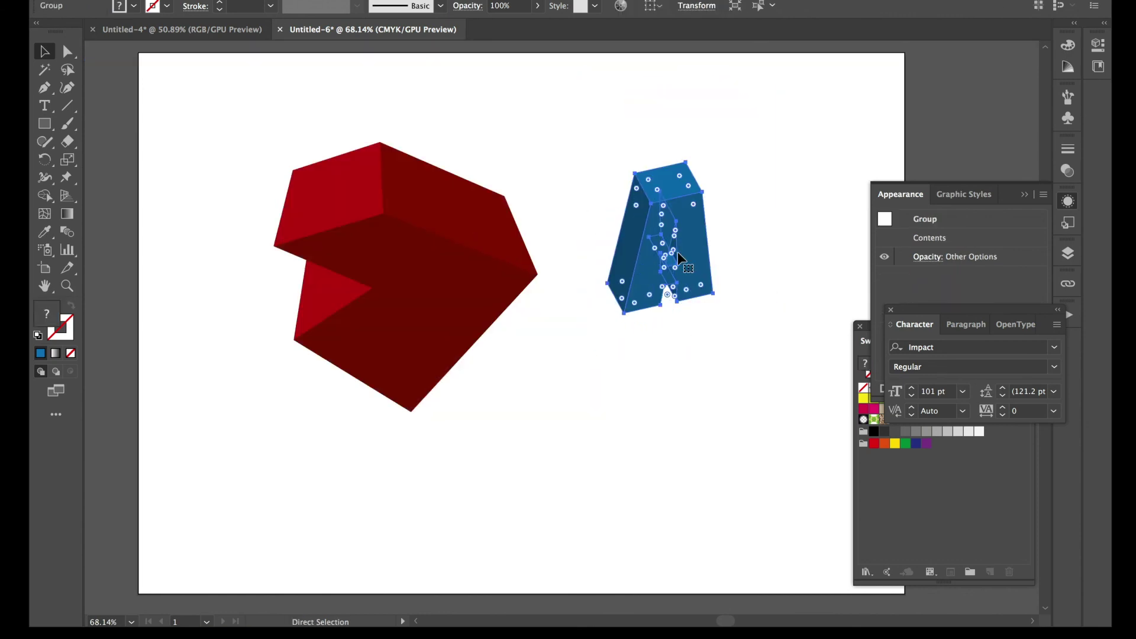
{"action": "key", "text": "ctrl+z"}
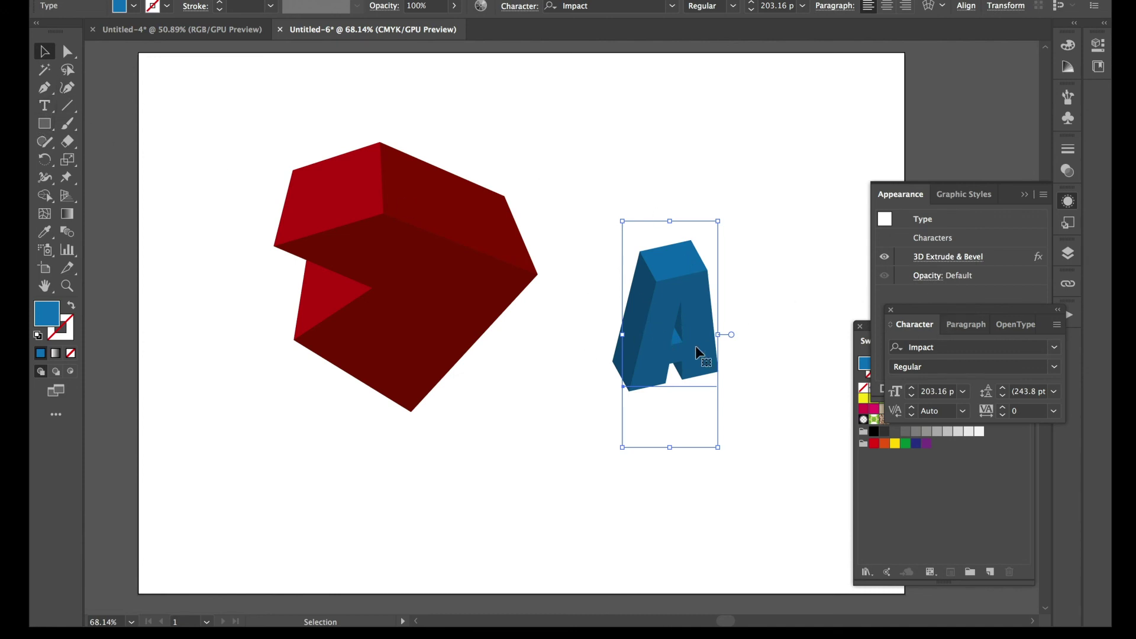
Step: Replace the whole content of the live 3D text with the letter C
{"action": "double_click", "coordinate": [631, 324]}
{"action": "key", "text": "ctrl+a"}
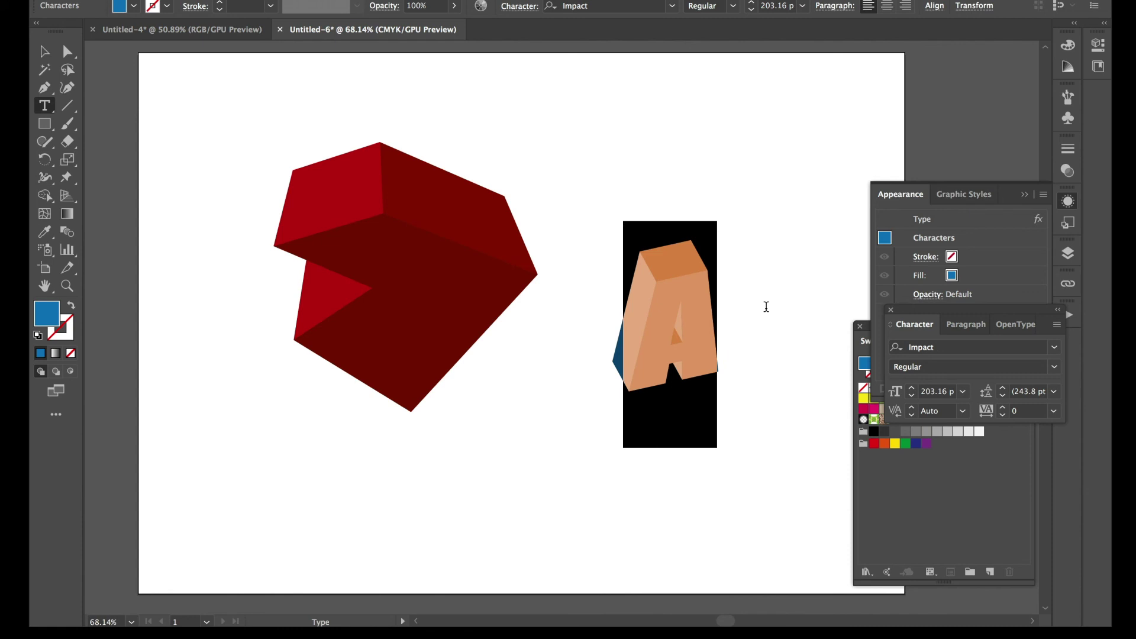
{"action": "type", "text": "G"}
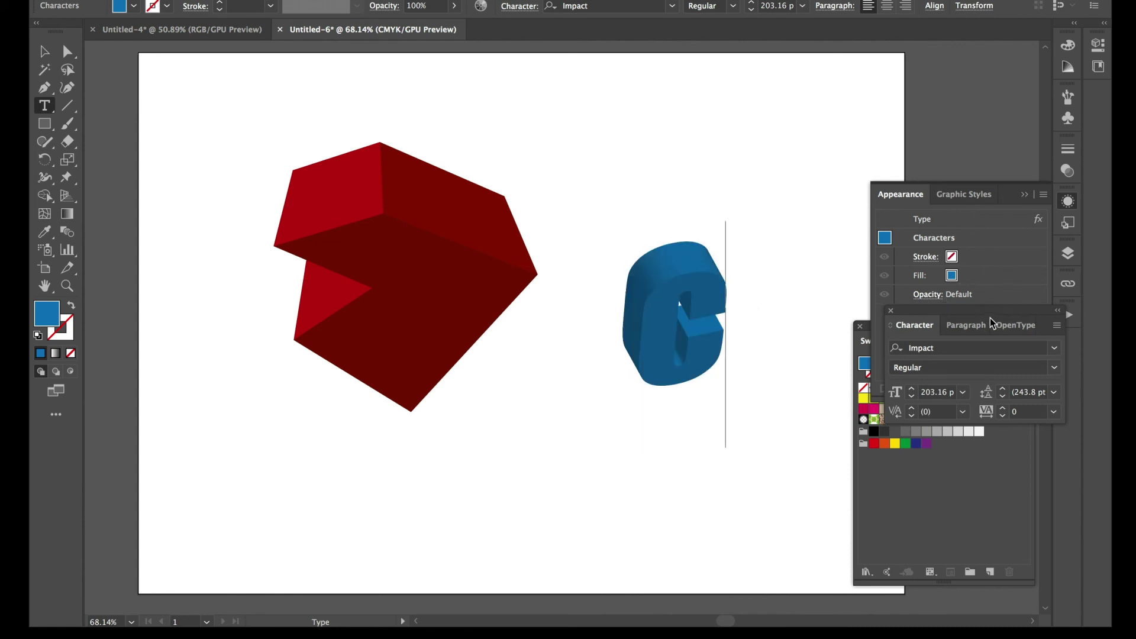
Step: Reopen the letter's applied 3D Extrude & Bevel effect, set the rotation to -9°, 48°, 29° with preview on, and apply it
{"action": "left_click_drag", "start_coordinate": [989, 310], "coordinate": [991, 389]}
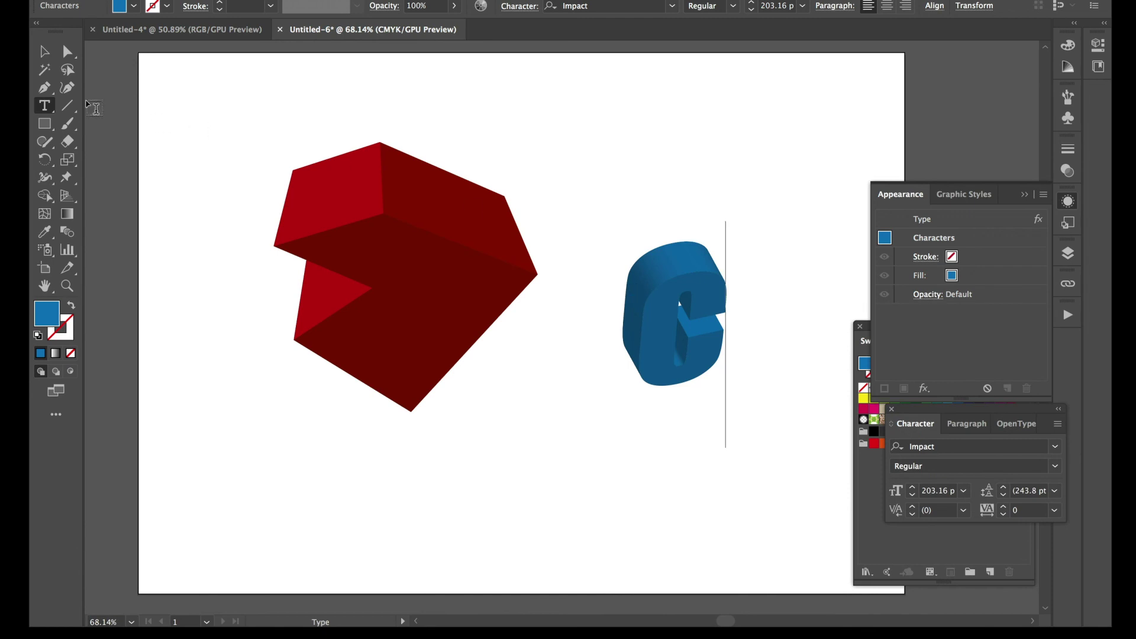
{"action": "left_click", "coordinate": [43, 56]}
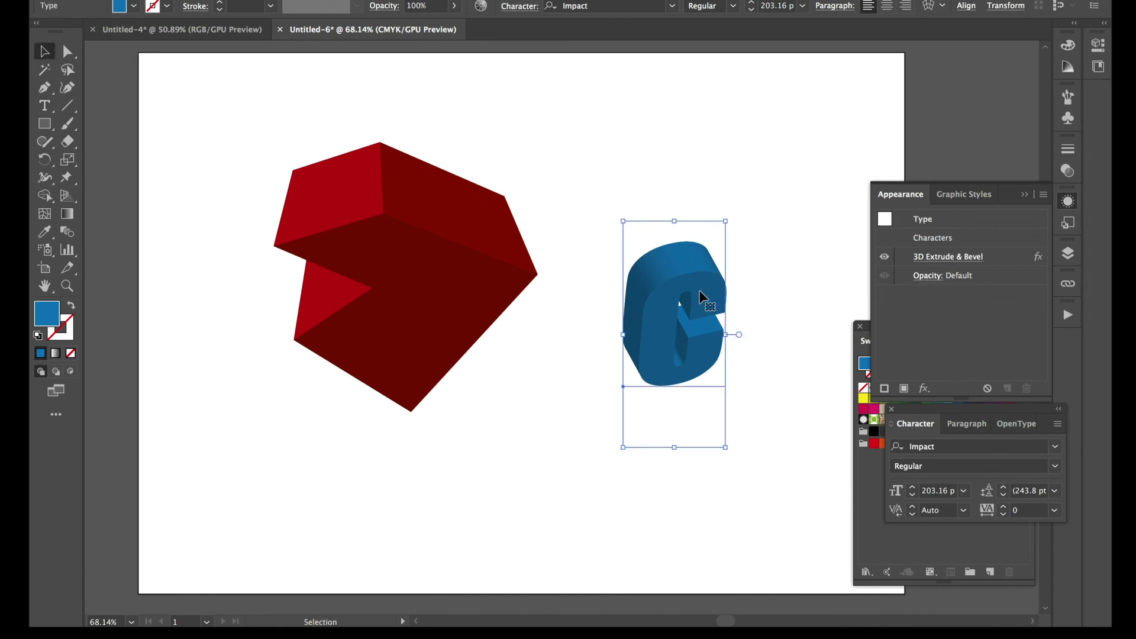
{"action": "left_click", "coordinate": [950, 258]}
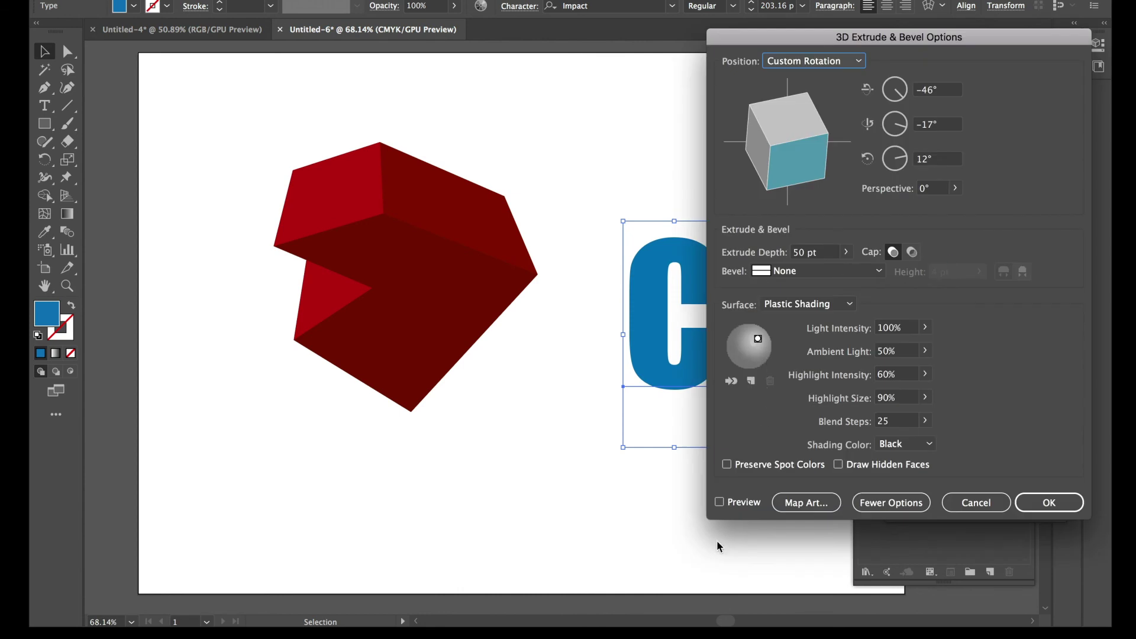
{"action": "left_click", "coordinate": [719, 502]}
{"action": "left_click_drag", "start_coordinate": [798, 151], "coordinate": [771, 126]}
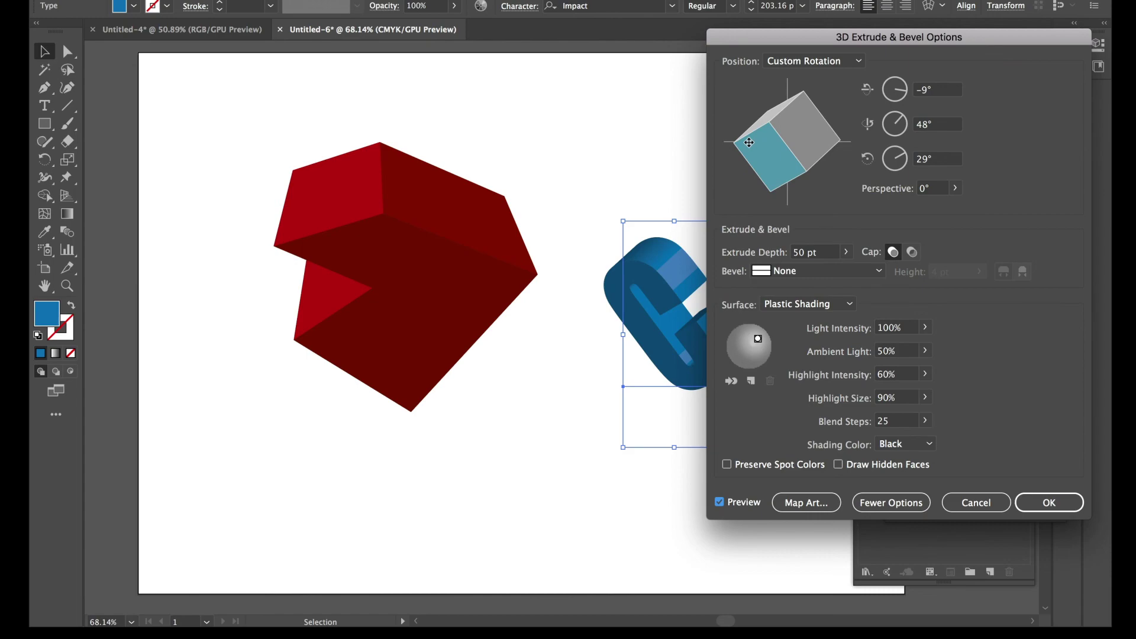
{"action": "left_click", "coordinate": [1049, 503]}
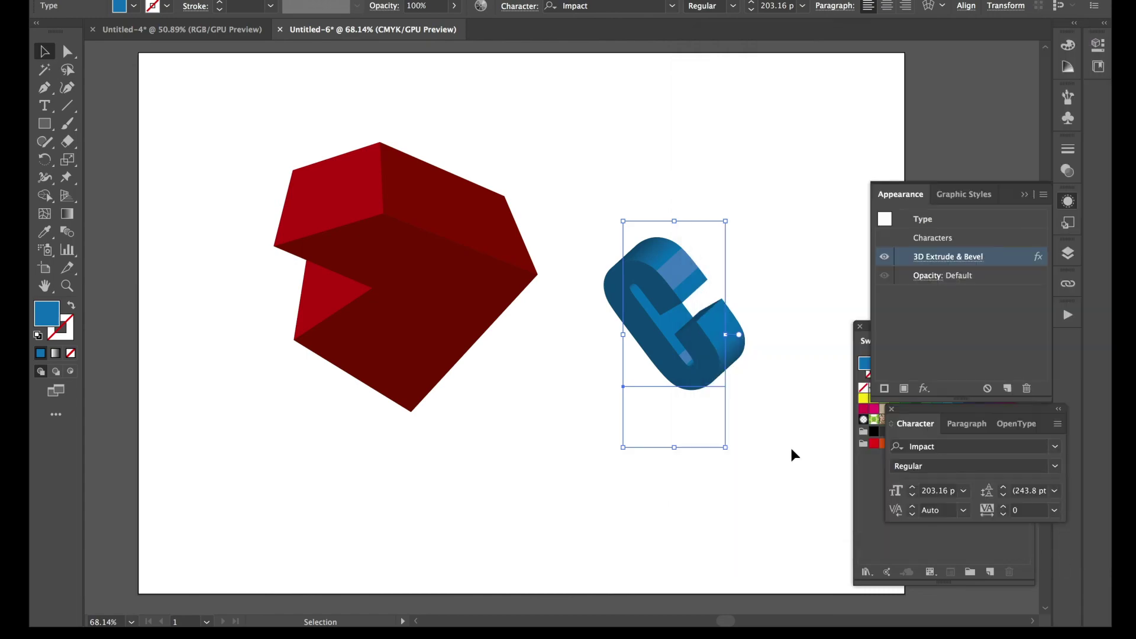